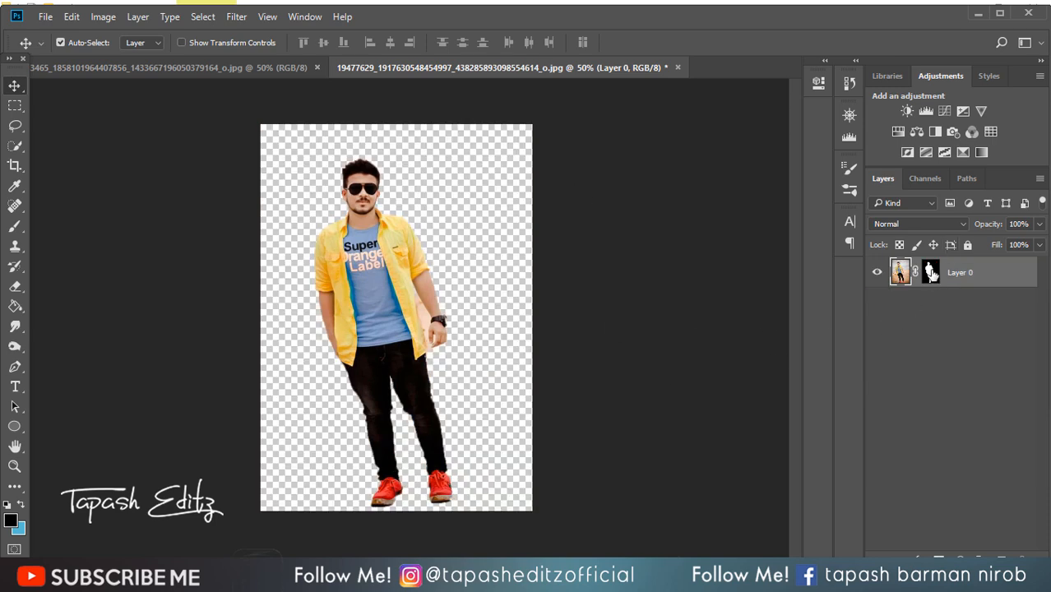
- Apply the cutout's layer mask and adjust Shadows/Highlights with shadows at 35% and highlights at 7%
right_click(930, 275)
click(928, 319)
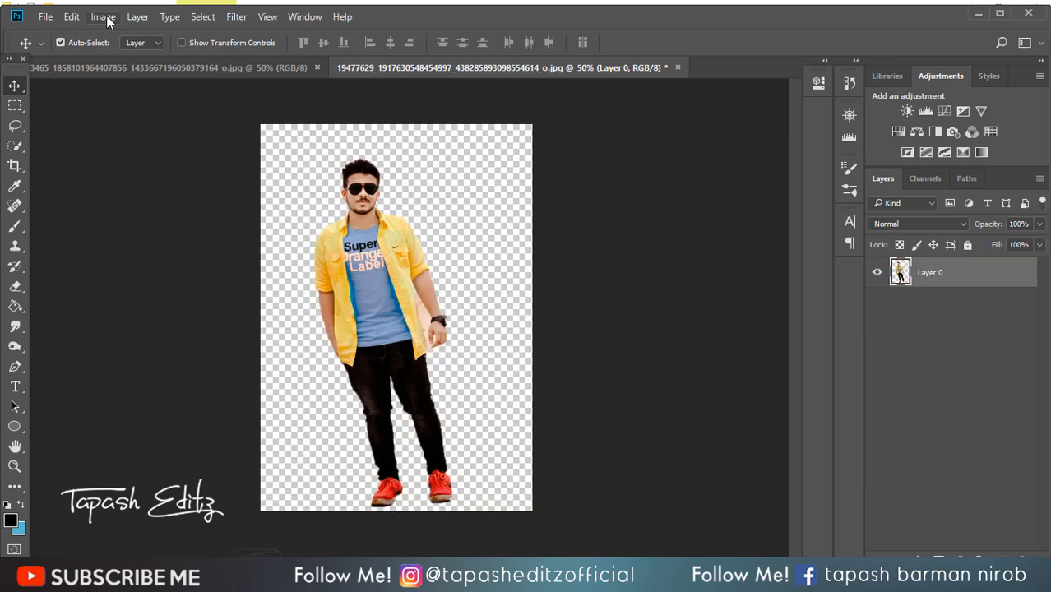
click(103, 16)
mouse_move(127, 58)
click(345, 310)
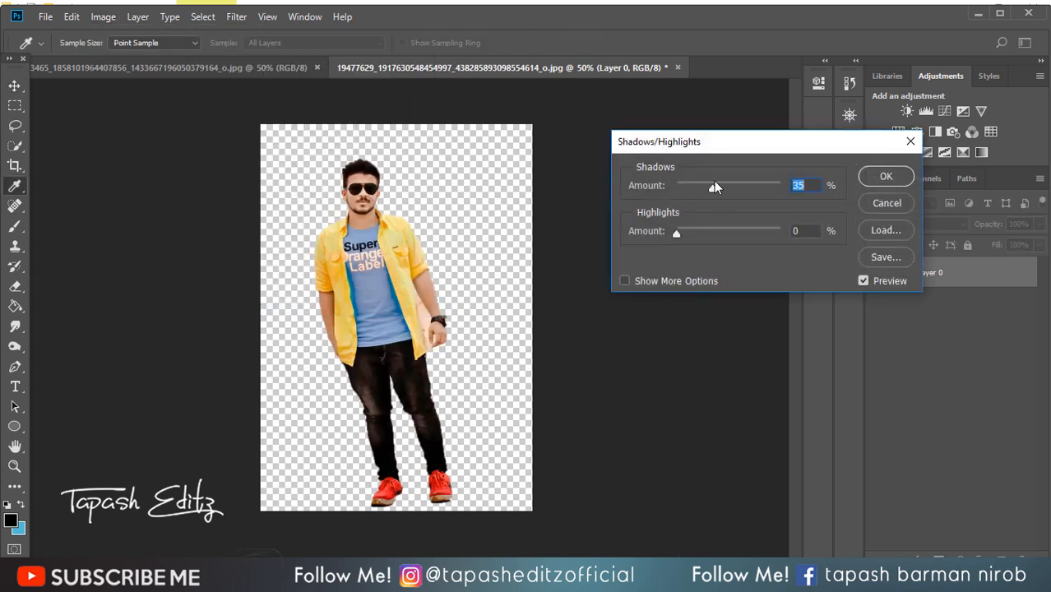
mouse_move(695, 231)
mouse_down()
mouse_move(671, 230)
mouse_move(685, 231)
mouse_up()
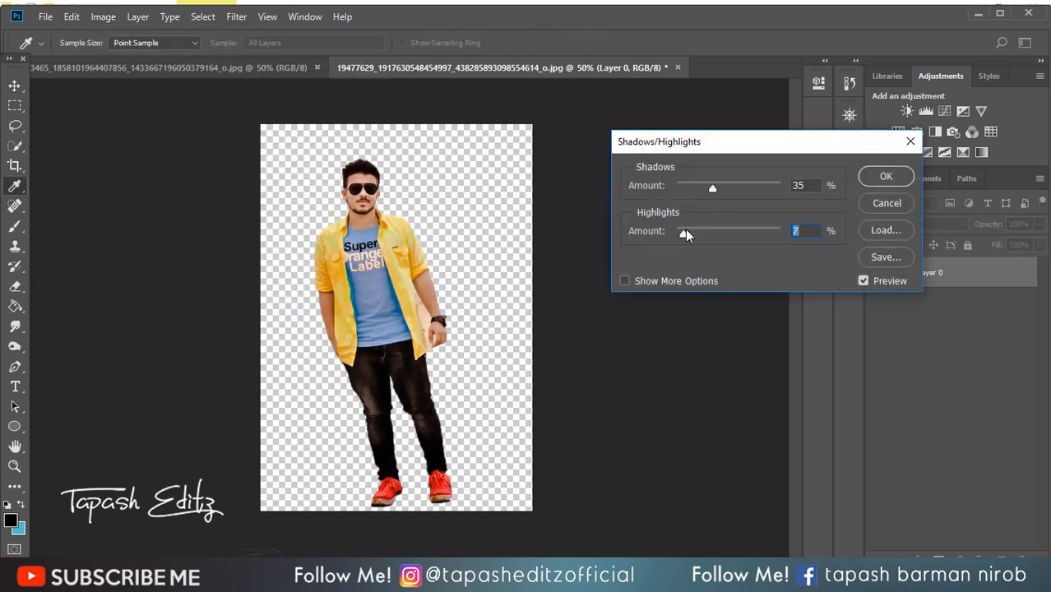
click(878, 177)
key(v)
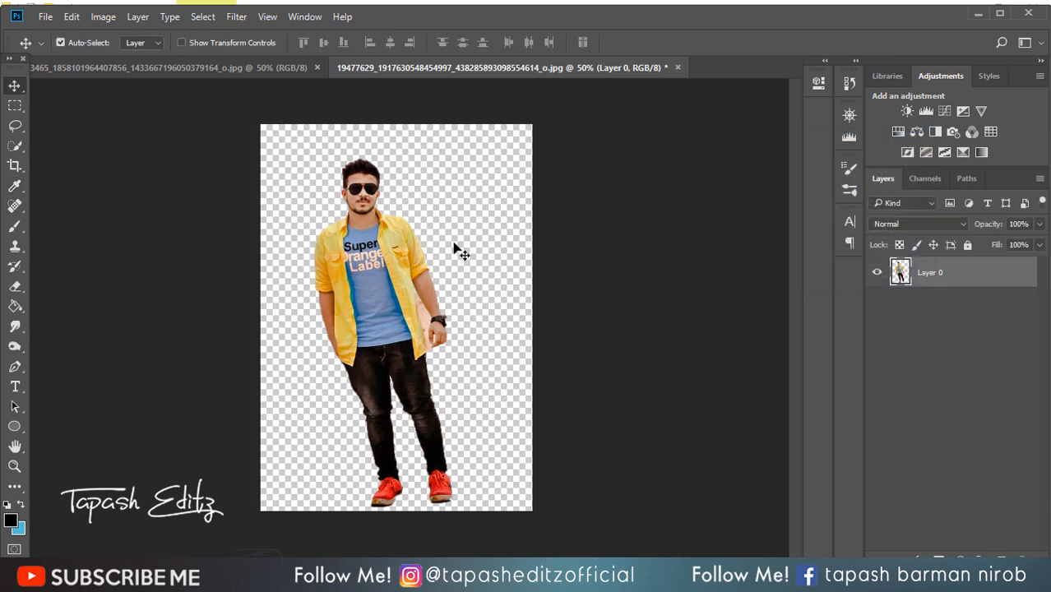
- Trace a closed Pen tool path around the leftover background between the open shirt and the arm with the watch
key(ctrl+plus)
key(ctrl+plus)
key(ctrl+plus)
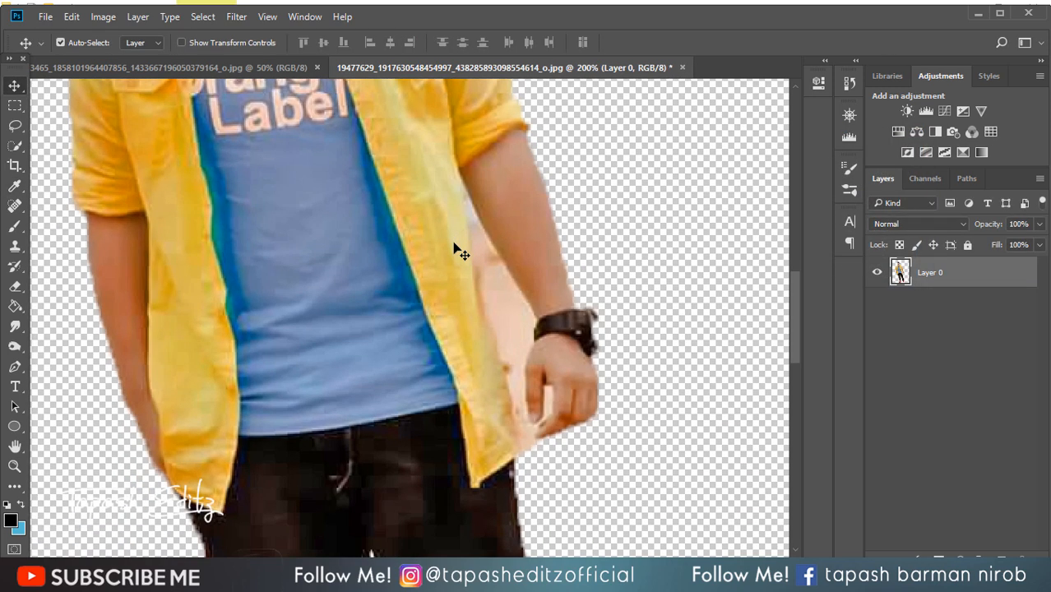
click(15, 367)
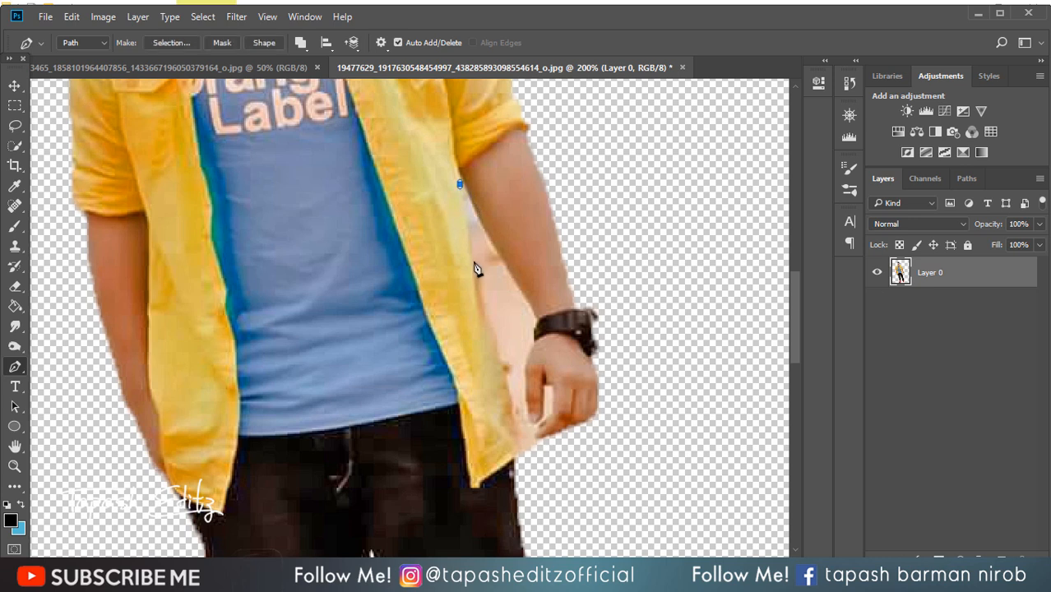
drag(473, 262, 480, 294)
click(485, 313)
drag(497, 345, 519, 447)
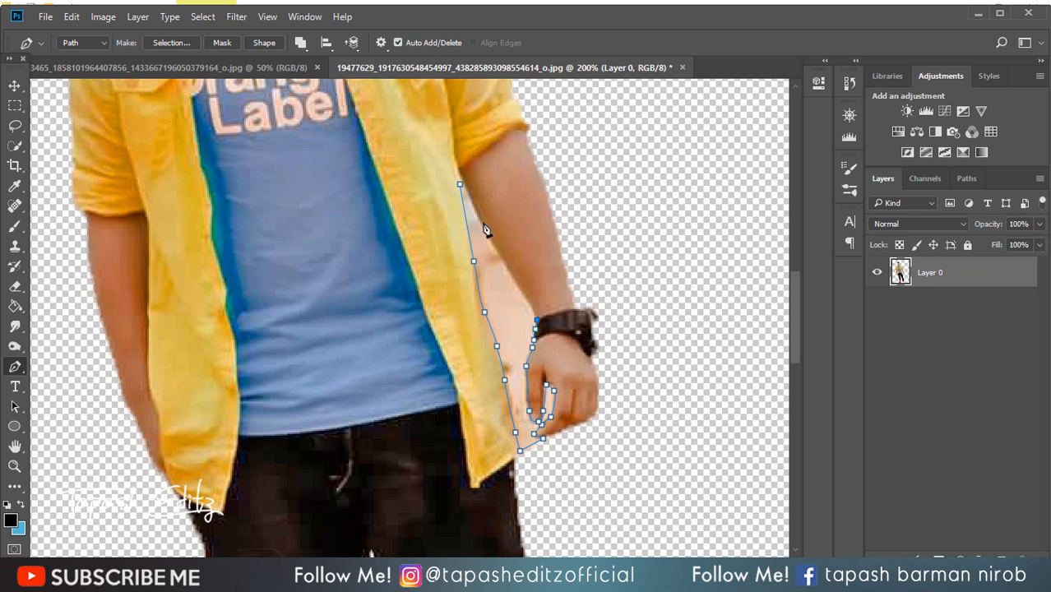
click(463, 182)
- Turn the path into a selection with a 0.5-pixel feather and delete the leftover background inside it
right_click(470, 208)
click(518, 281)
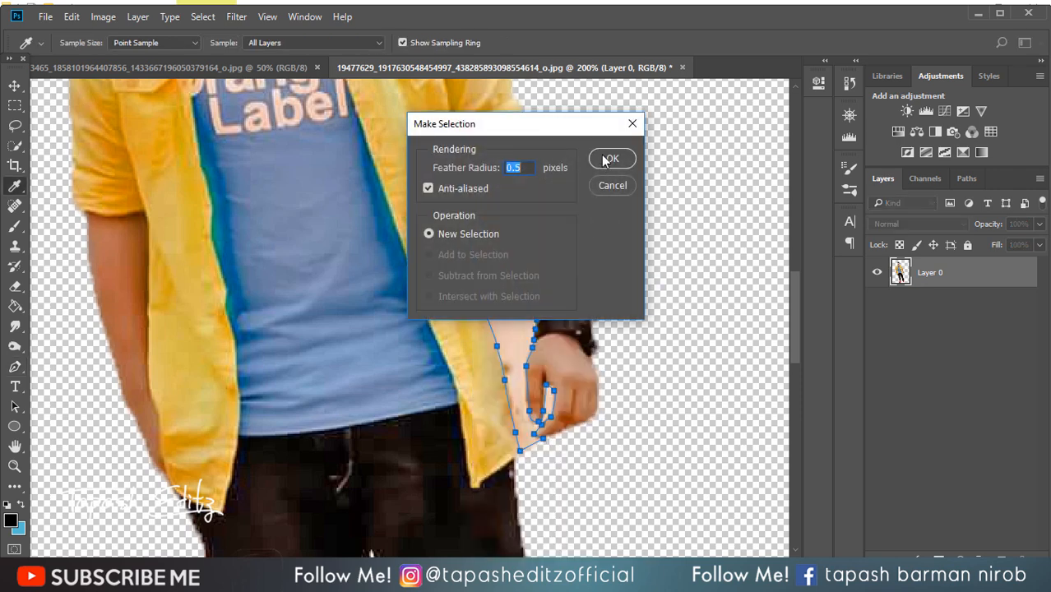
click(610, 160)
key(Delete)
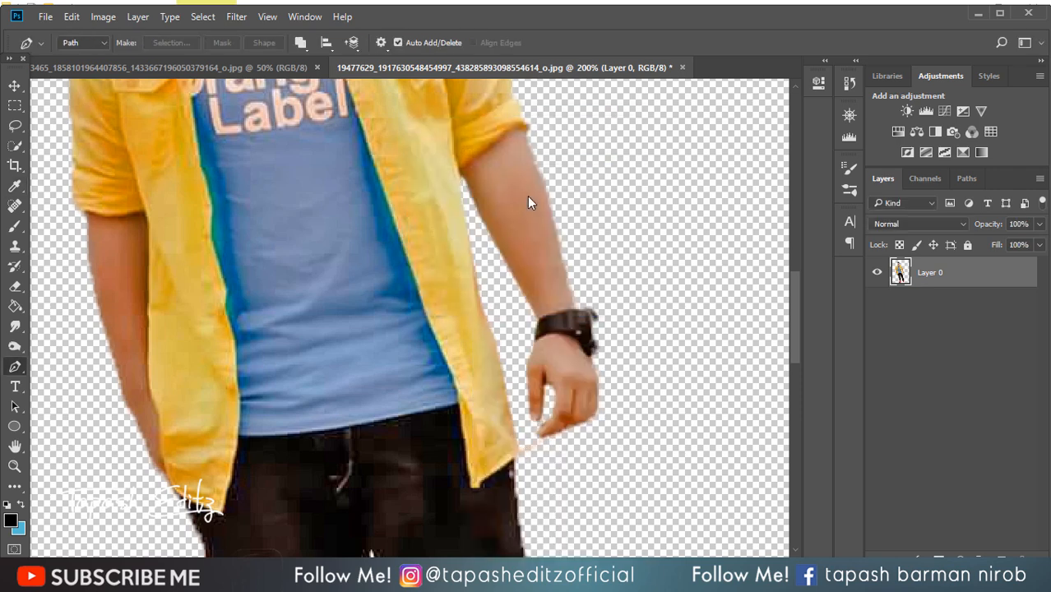
- Open the bg image from the poster folder
scroll(278, 241, up, 5)
scroll(277, 242, up, 5)
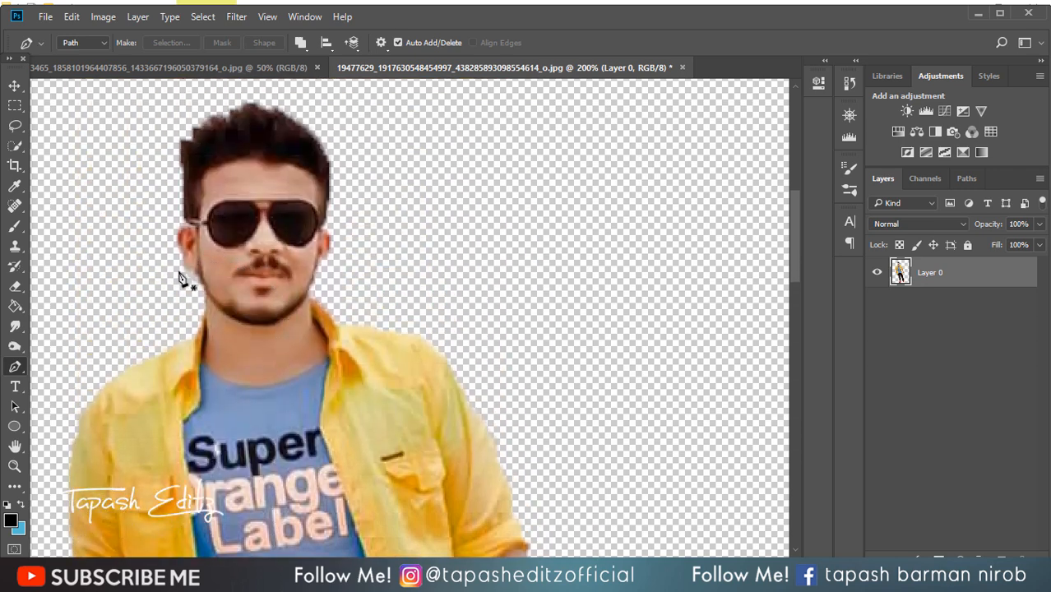
key(ctrl+minus)
key(ctrl+minus)
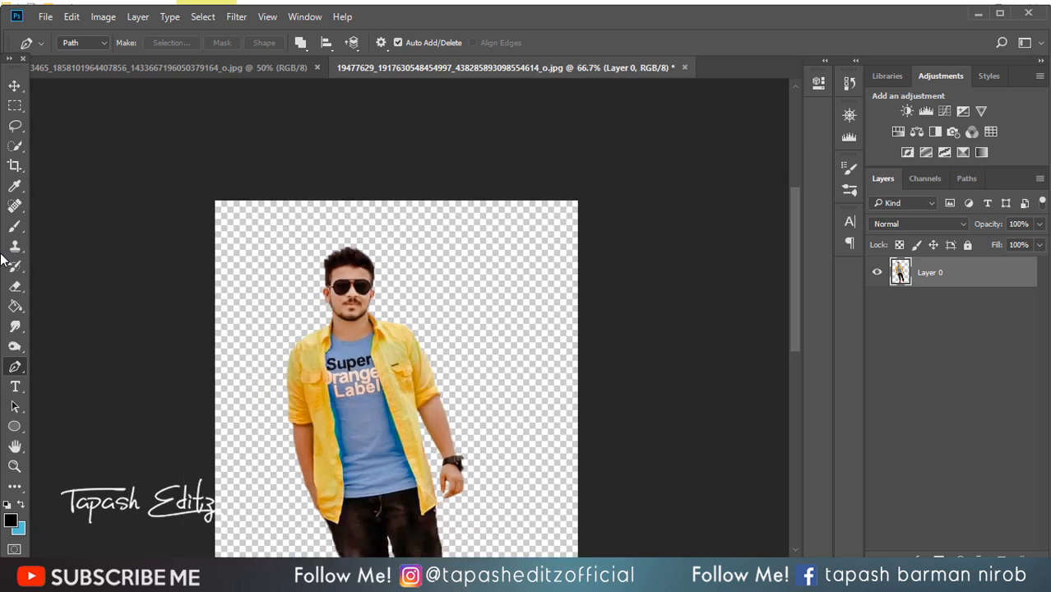
key(ctrl+minus)
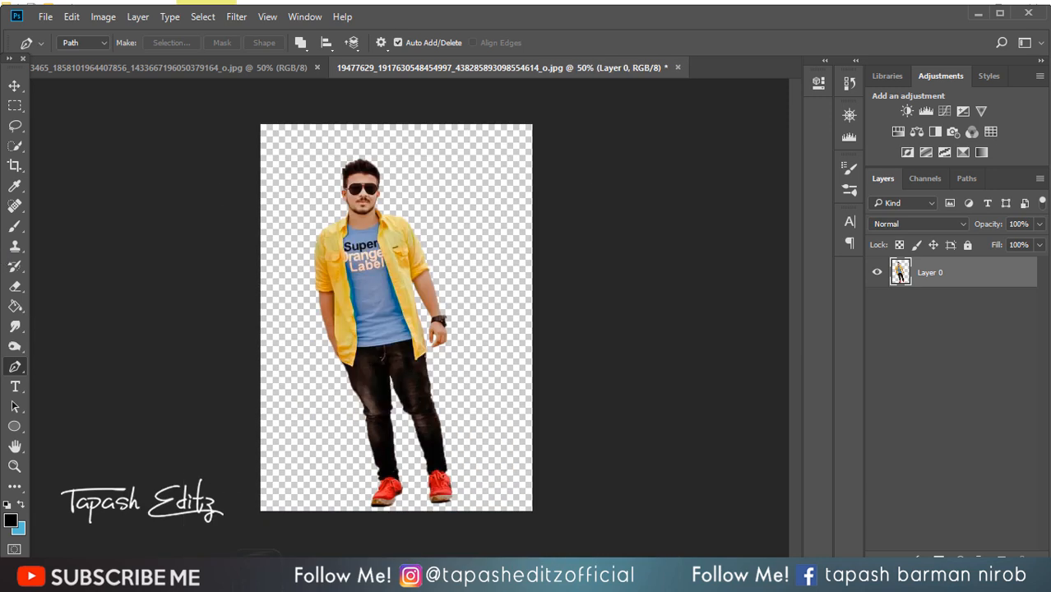
click(14, 86)
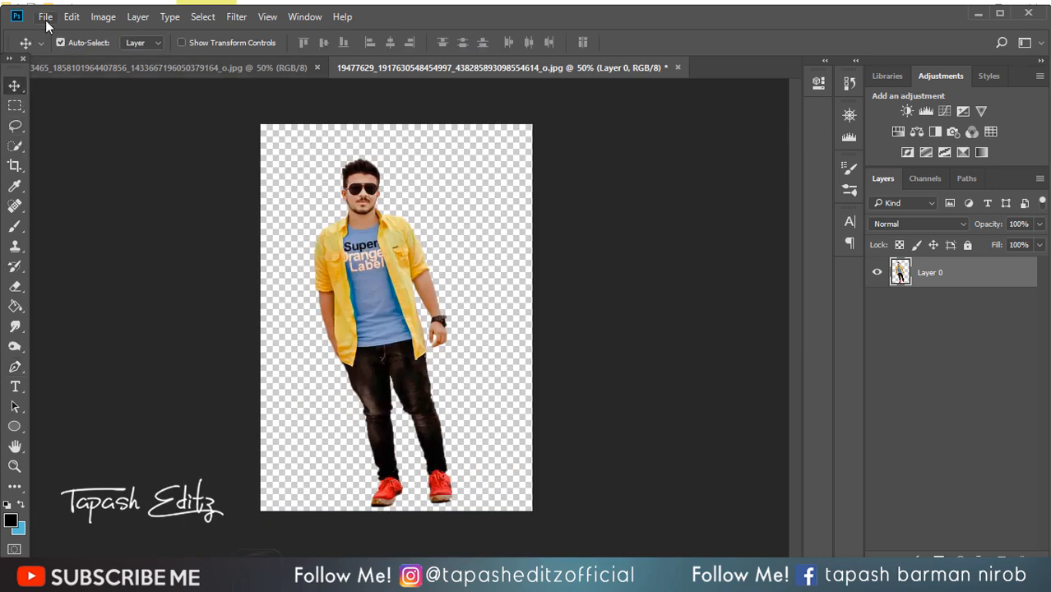
click(45, 16)
click(61, 43)
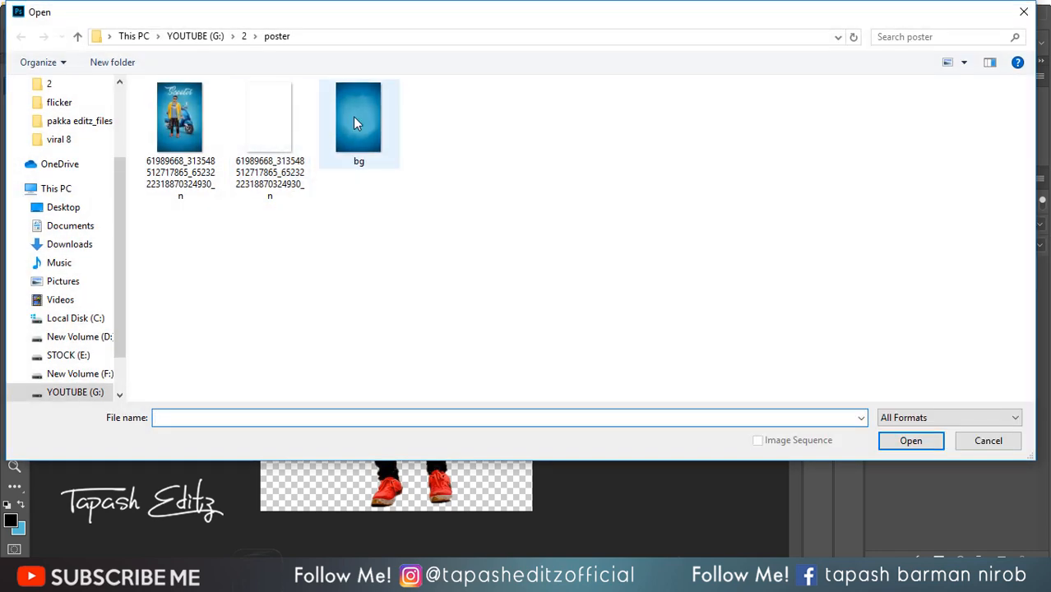
double_click(354, 121)
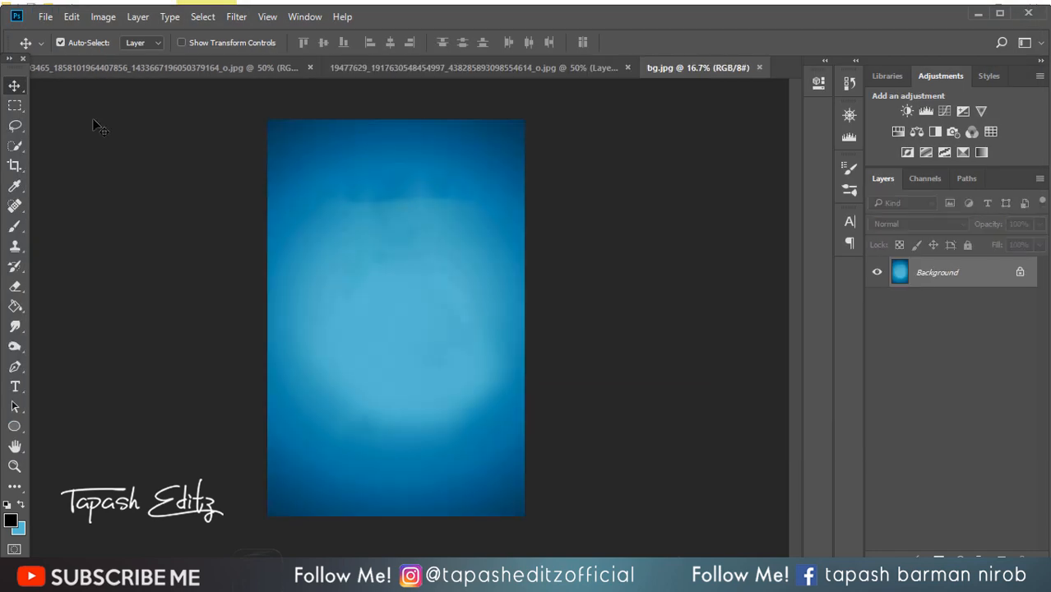
- Copy the man's cutout into the bg document and convert its layer to a smart object
click(521, 70)
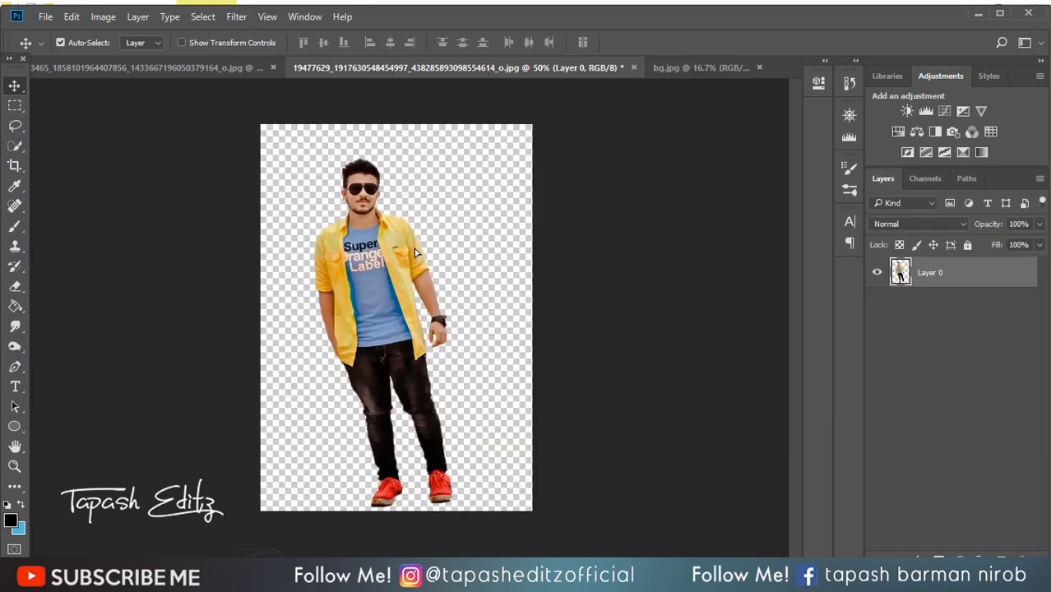
drag(416, 253, 521, 208)
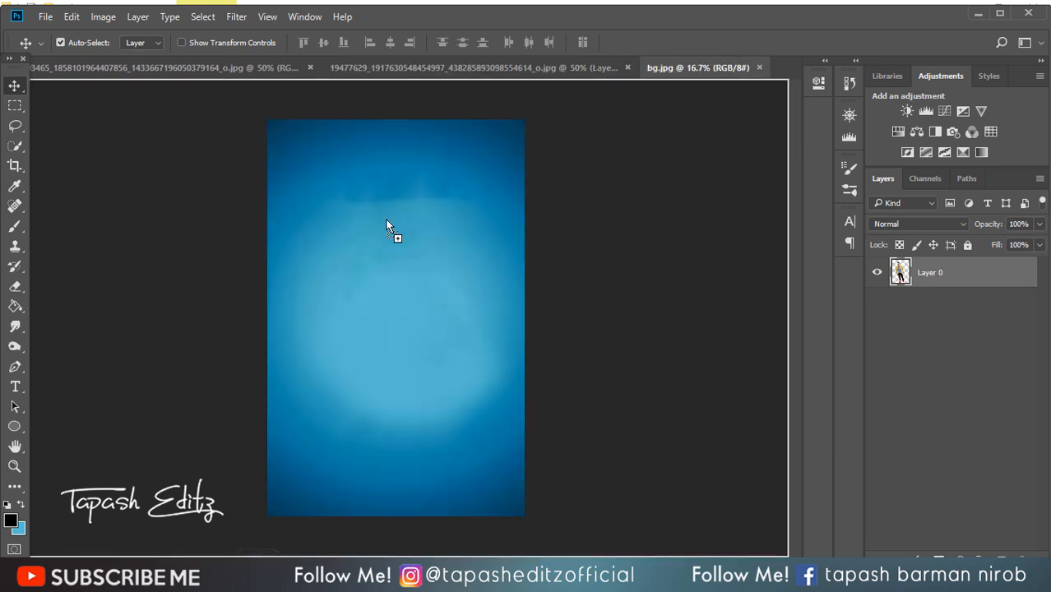
drag(386, 224, 372, 316)
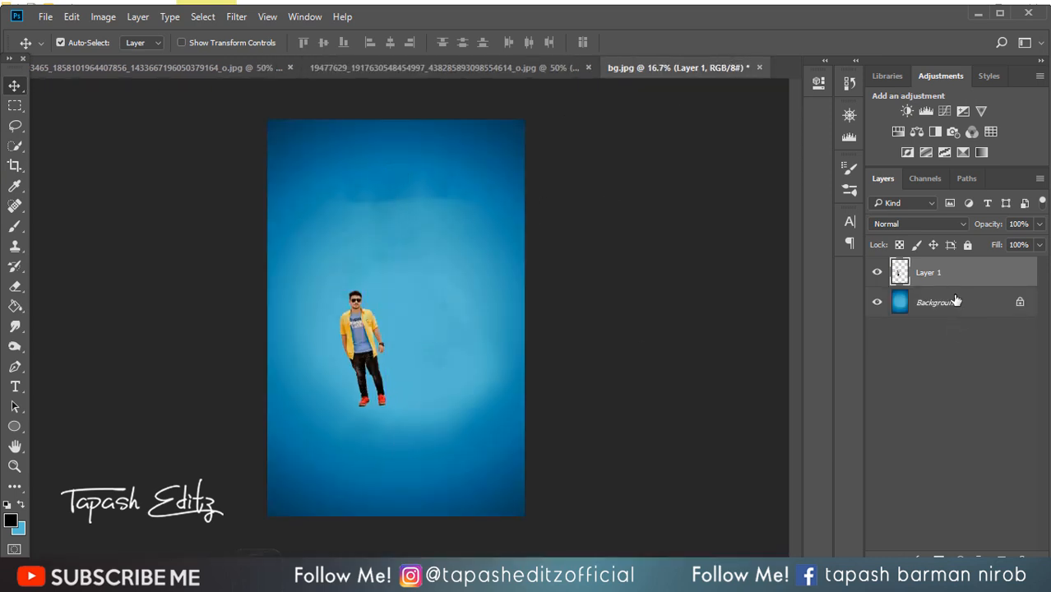
right_click(946, 275)
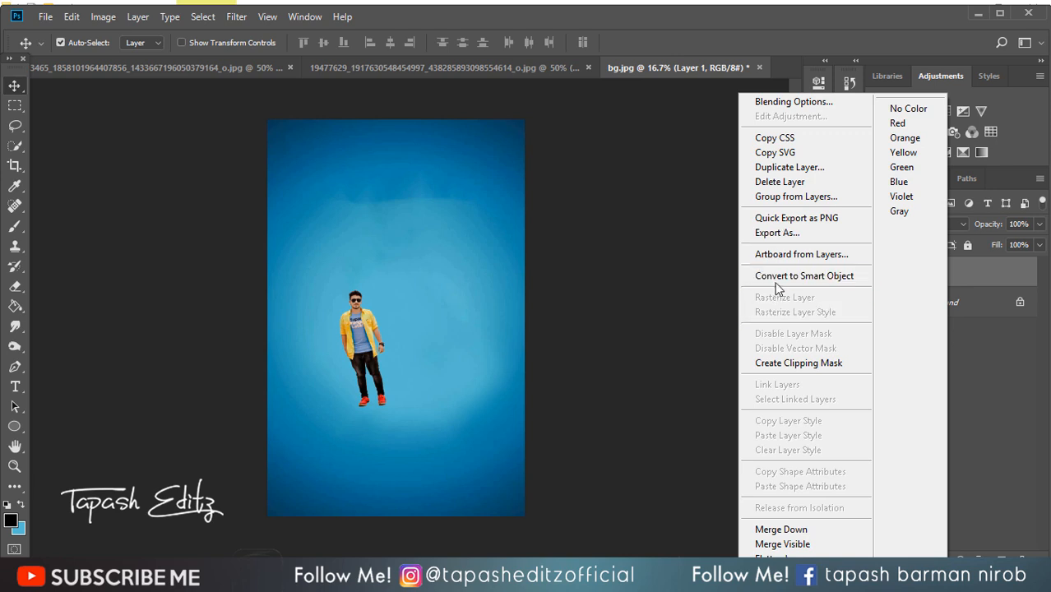
click(776, 277)
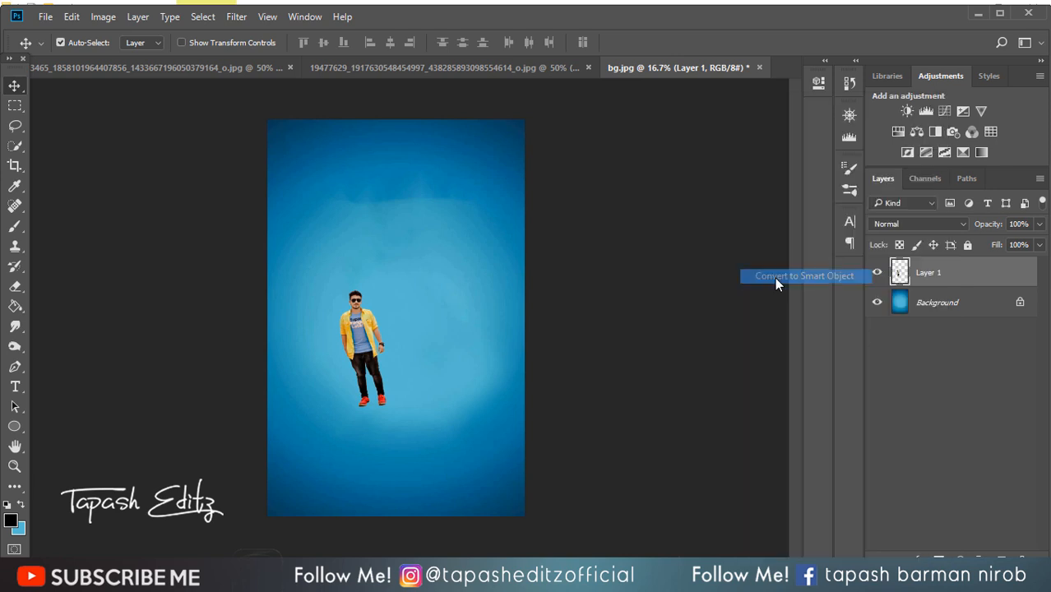
- Scale the man to about 216%, rotate him about 12° to stand upright, and position him slightly left of the background's centre
click(182, 42)
drag(386, 289, 401, 212)
drag(383, 263, 444, 217)
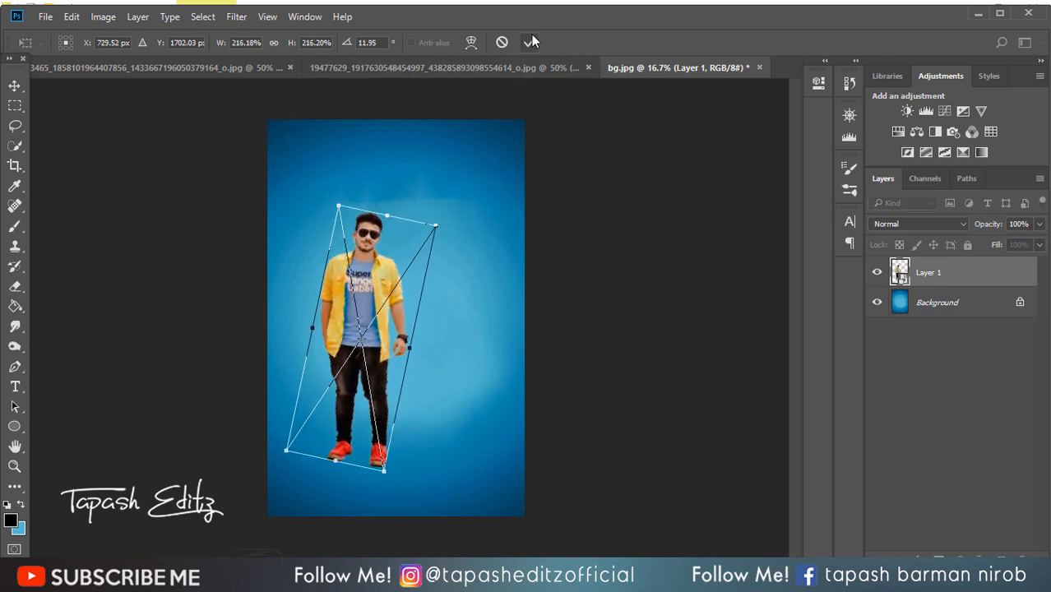
click(501, 41)
mouse_move(379, 289)
mouse_down()
mouse_move(366, 261)
mouse_move(386, 274)
mouse_up()
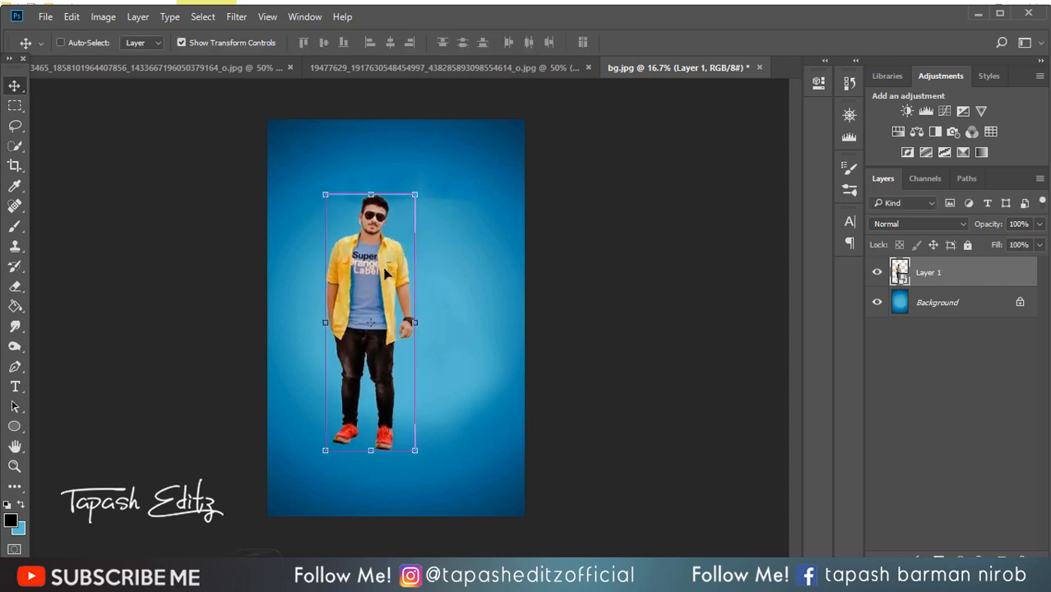
- Choose the Eraser tool and rasterize the man's smart object layer for erasing
key(ctrl+plus)
key(ctrl+plus)
key(ctrl+plus)
scroll(232, 152, up, 3)
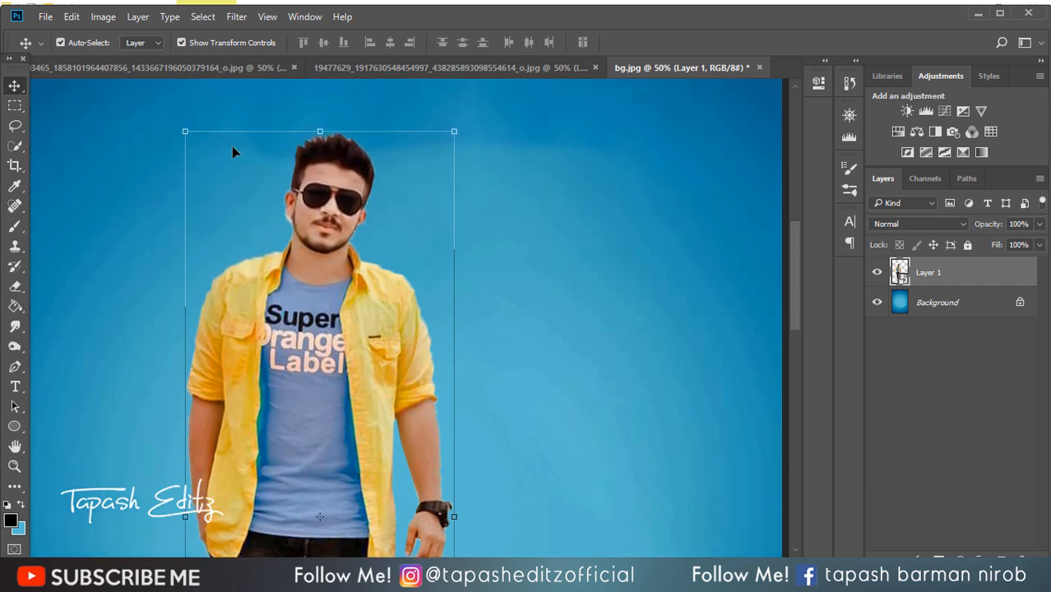
click(15, 226)
click(14, 285)
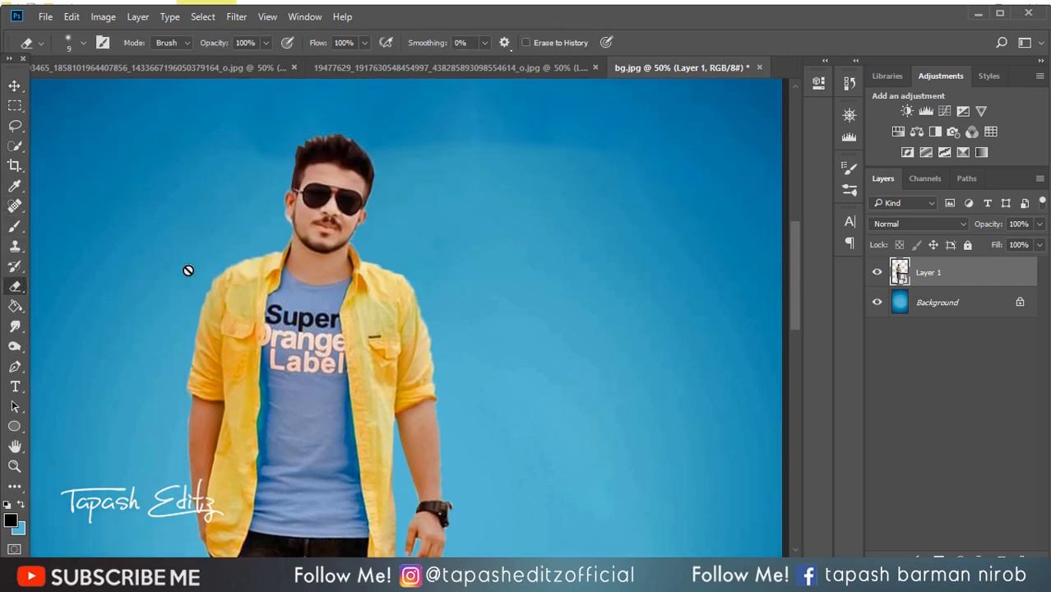
key(ctrl+plus)
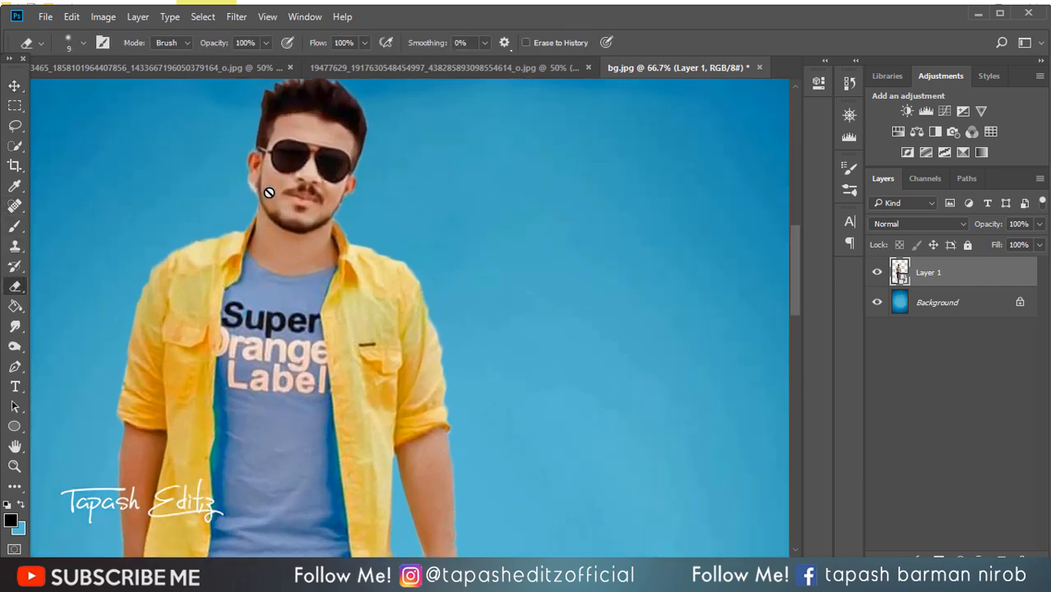
scroll(269, 192, up, 1)
right_click(574, 246)
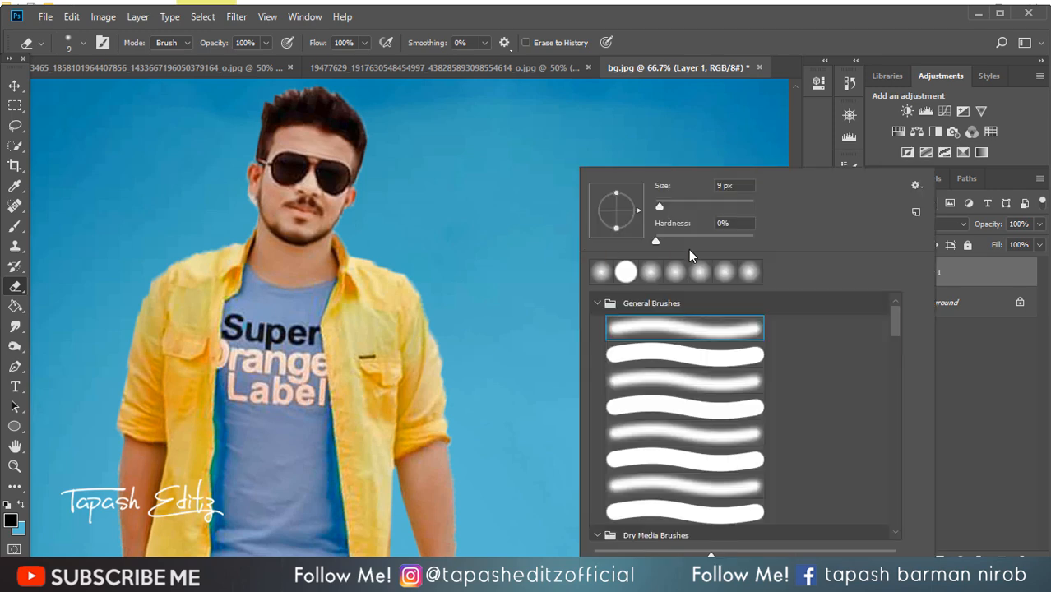
click(987, 267)
right_click(991, 272)
click(791, 347)
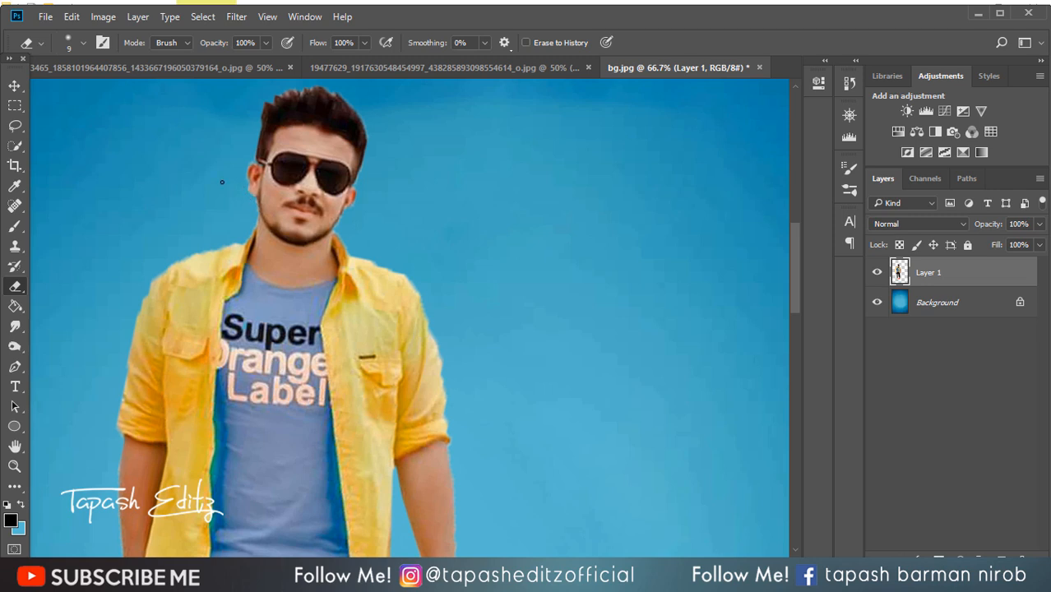
- Place the piaggio-vespa-sxl-125_blue_es image from File Explorer into the bg document and scale it to about 460%
key(ctrl+minus)
key(ctrl+minus)
key(ctrl+minus)
key(ctrl+minus)
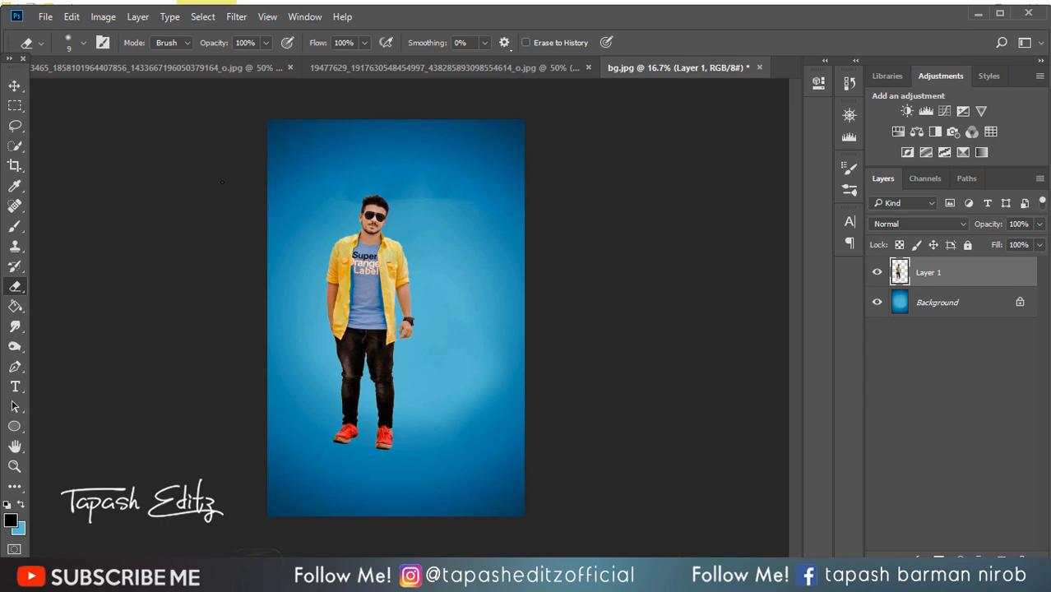
key(alt+Tab)
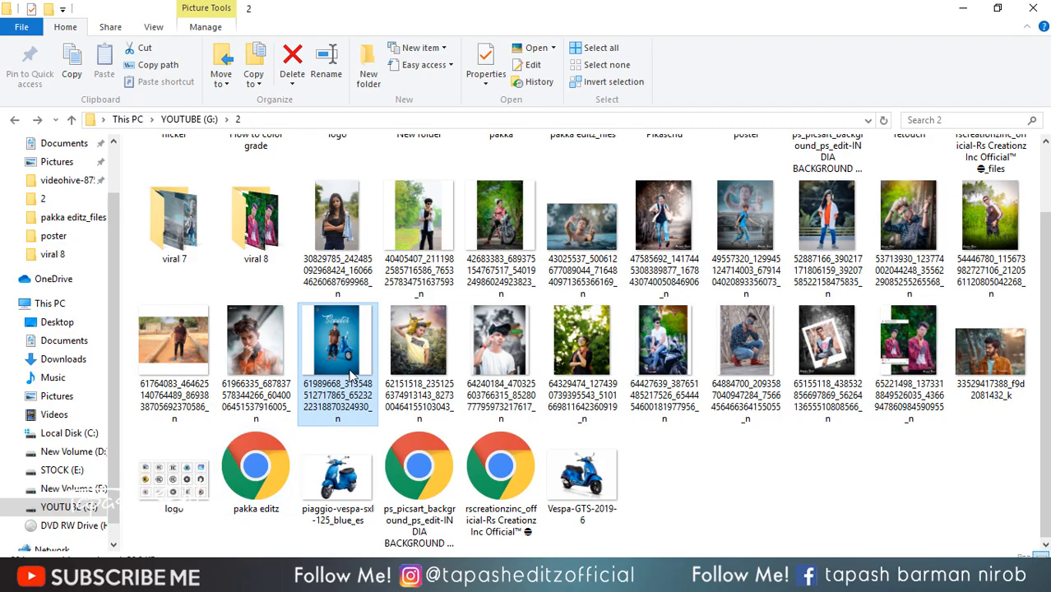
drag(361, 492, 450, 388)
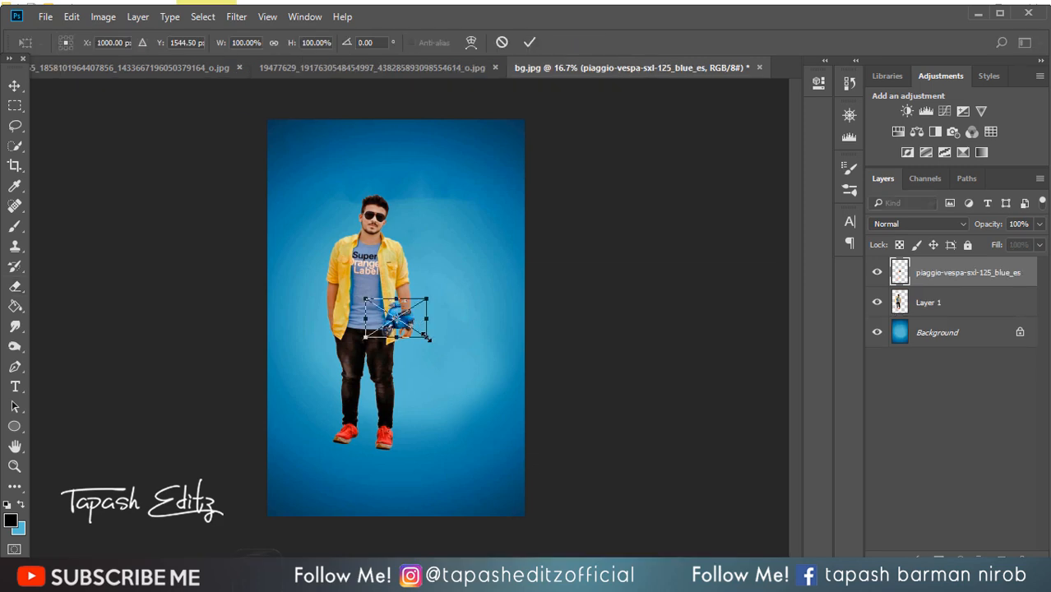
drag(428, 339, 538, 409)
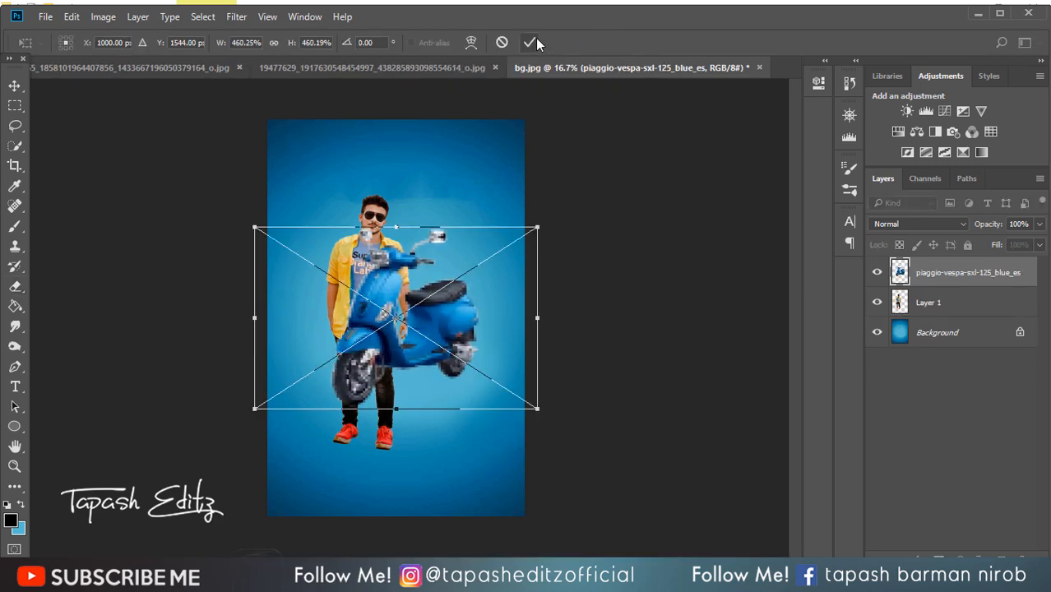
click(536, 38)
- Convert the placed scooter layer to a smart object
right_click(943, 271)
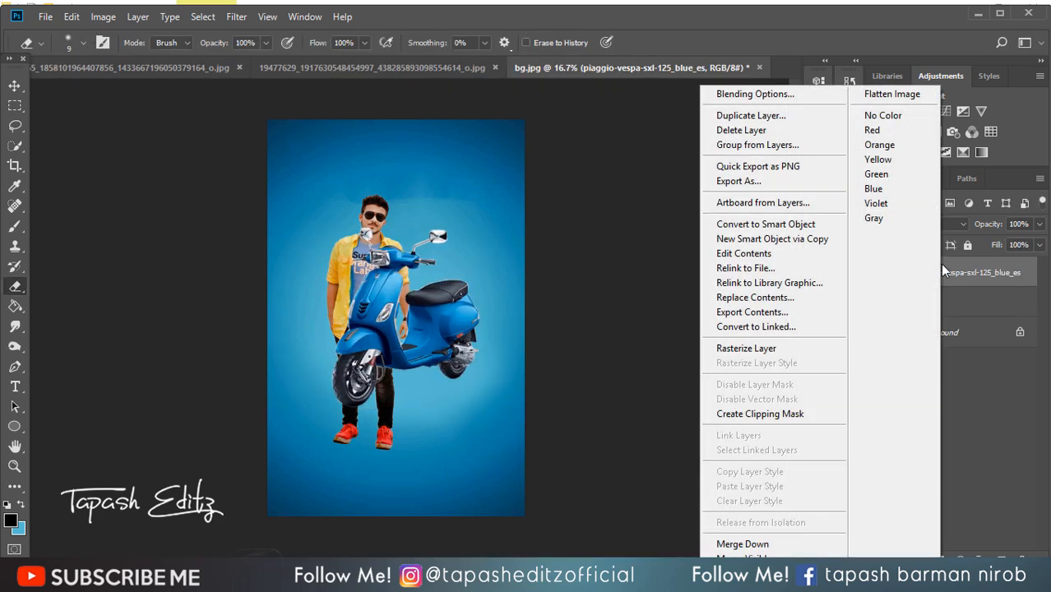
click(740, 225)
right_click(932, 276)
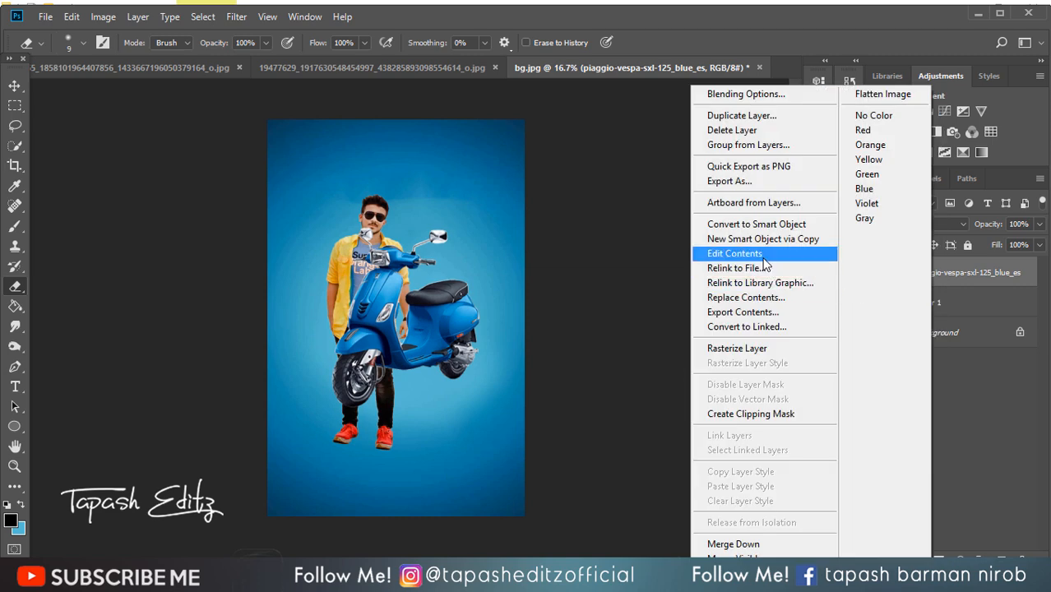
click(335, 76)
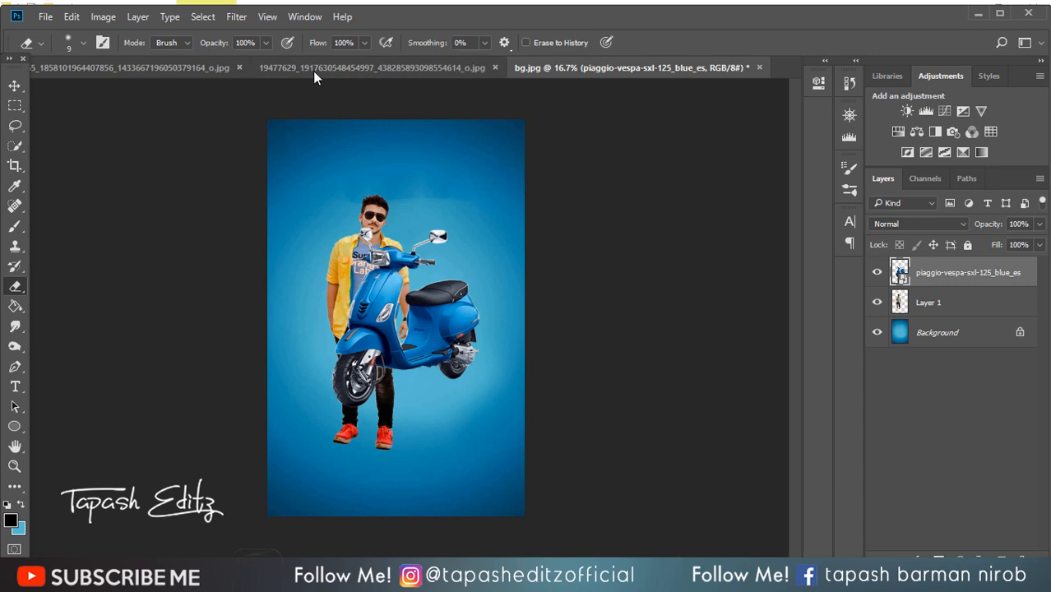
- Flip the scooter horizontally, arrange its layer beneath Layer 1, and position it behind the man's legs
key(v)
key(ctrl+t)
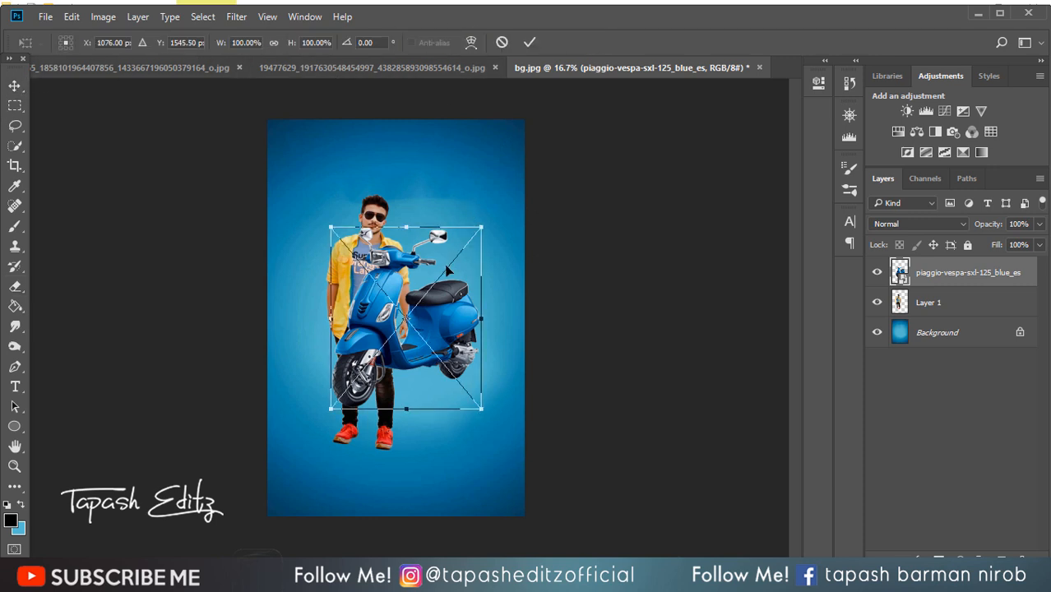
right_click(444, 265)
click(497, 476)
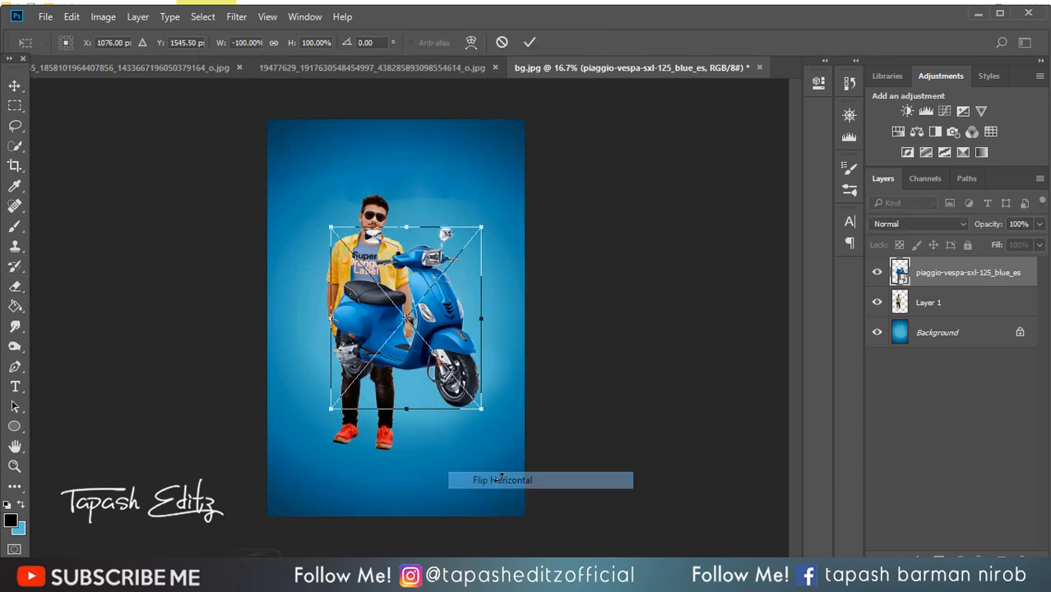
click(530, 42)
drag(935, 276, 935, 306)
drag(428, 313, 413, 334)
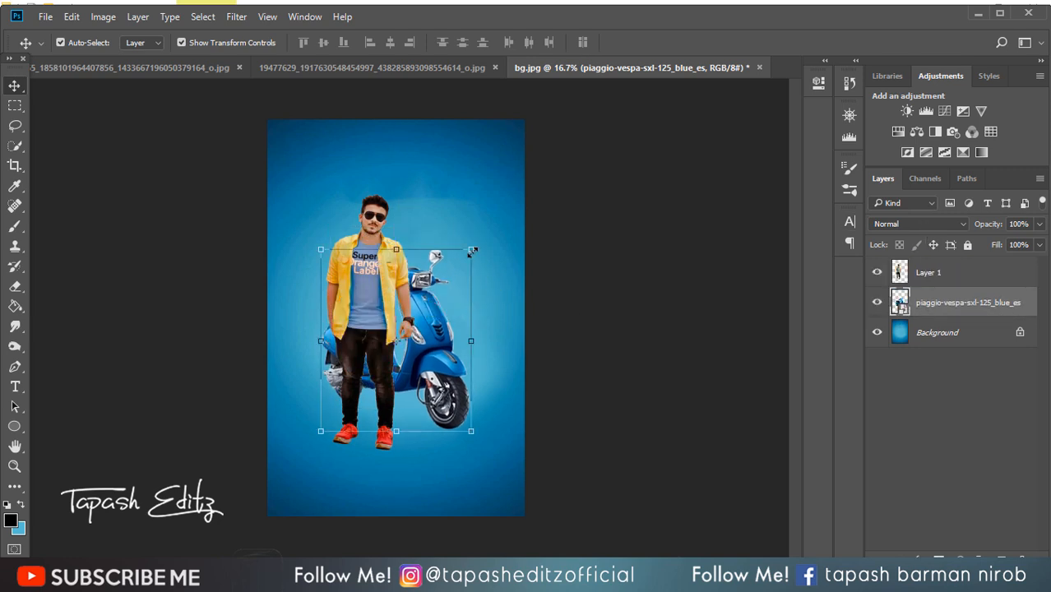
- Transform the scooter to be wider and flatter with a slight rotation, so its wheels sit near the man's feet
drag(473, 252, 486, 237)
drag(437, 305, 435, 297)
drag(309, 232, 305, 238)
mouse_move(486, 235)
mouse_down()
mouse_move(497, 242)
mouse_move(488, 251)
mouse_up()
drag(304, 239, 302, 249)
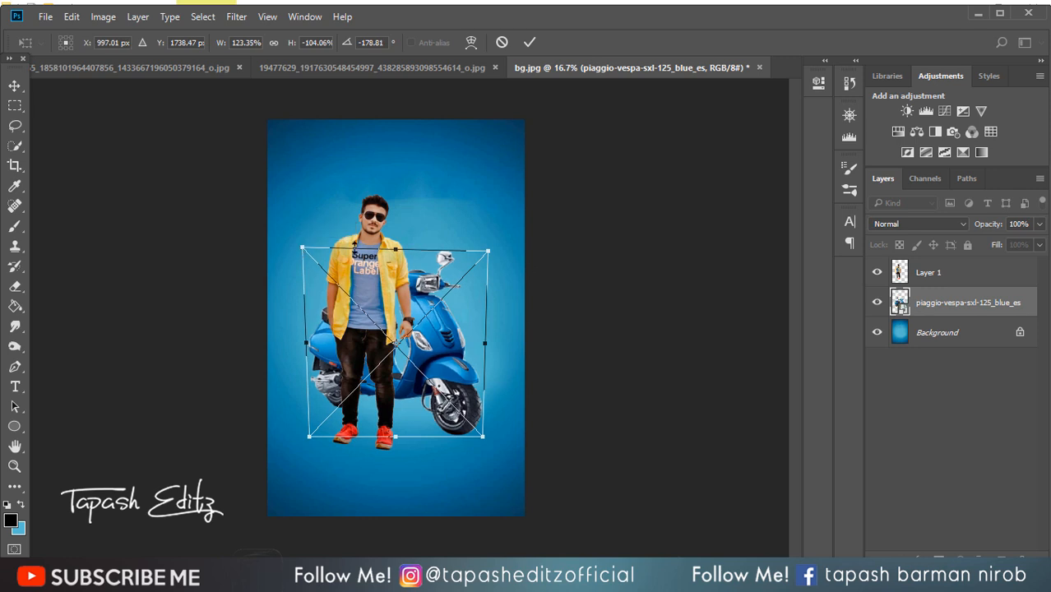
mouse_move(393, 251)
mouse_down()
mouse_move(395, 282)
mouse_move(393, 270)
mouse_up()
drag(486, 357, 494, 360)
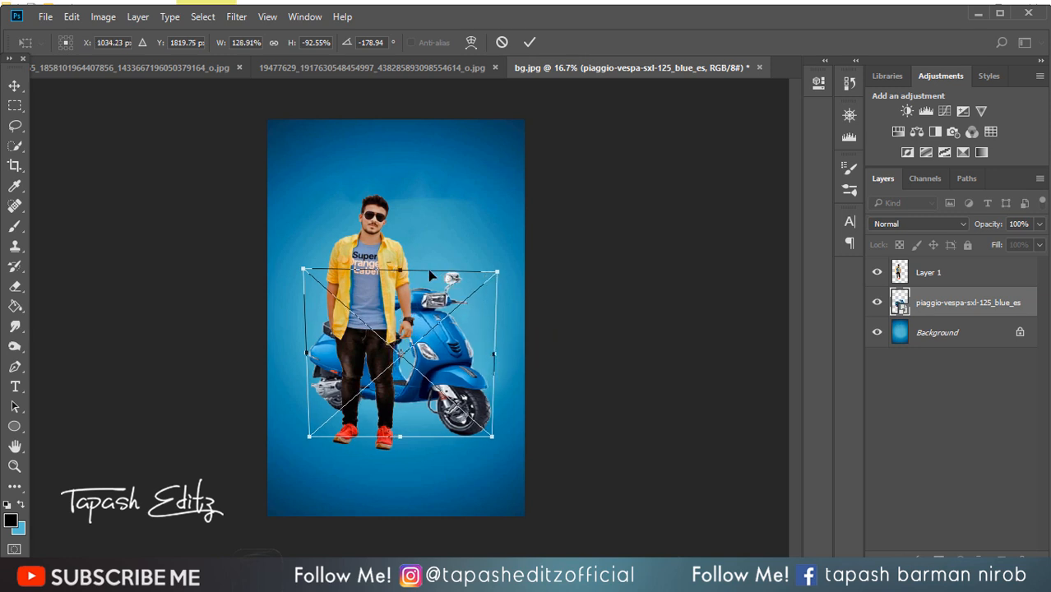
drag(396, 270, 396, 274)
drag(493, 436, 483, 429)
click(528, 44)
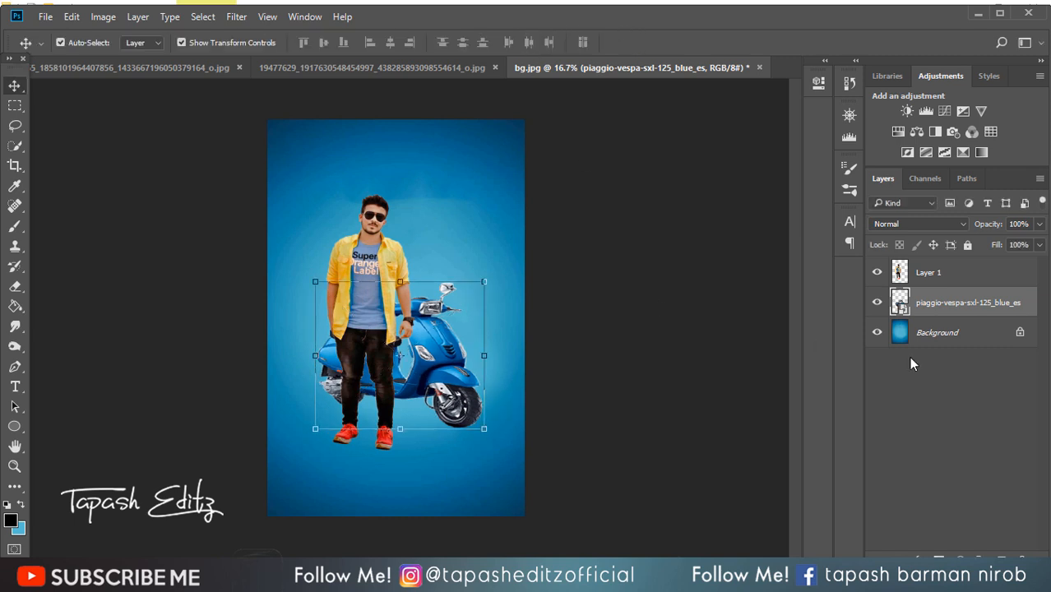
- Check the reference Scooter poster in Picasa Photo Viewer, close it, and enlarge and reposition the scooter behind the man in Photoshop
key(alt+Tab)
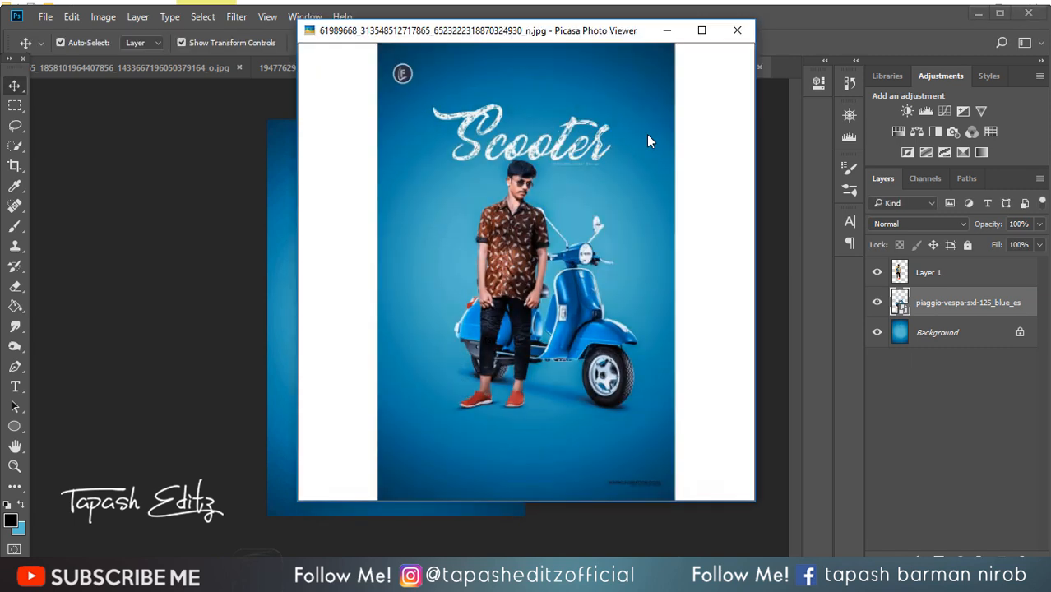
click(738, 30)
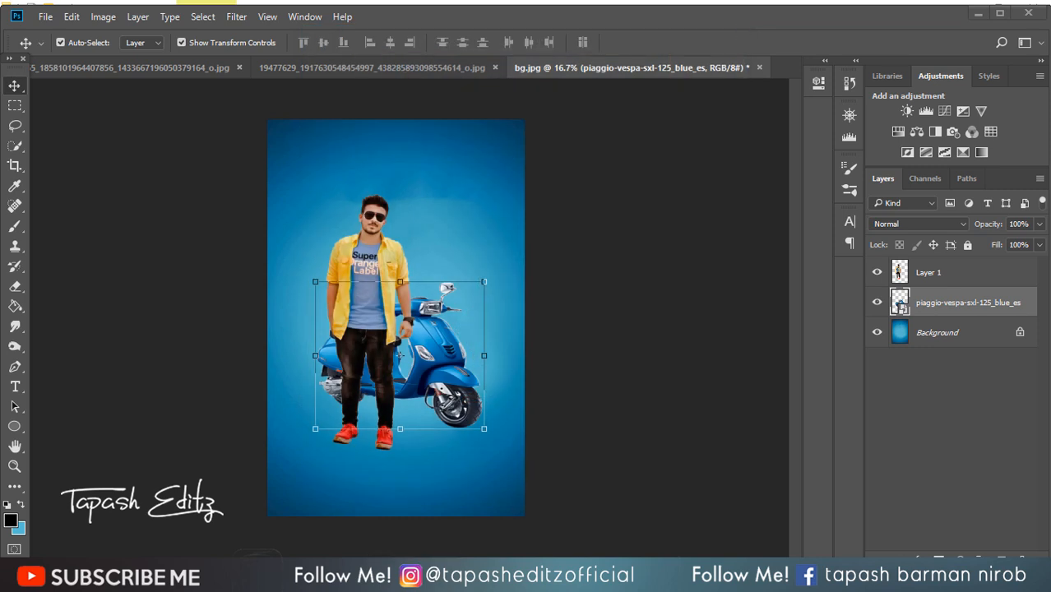
click(976, 513)
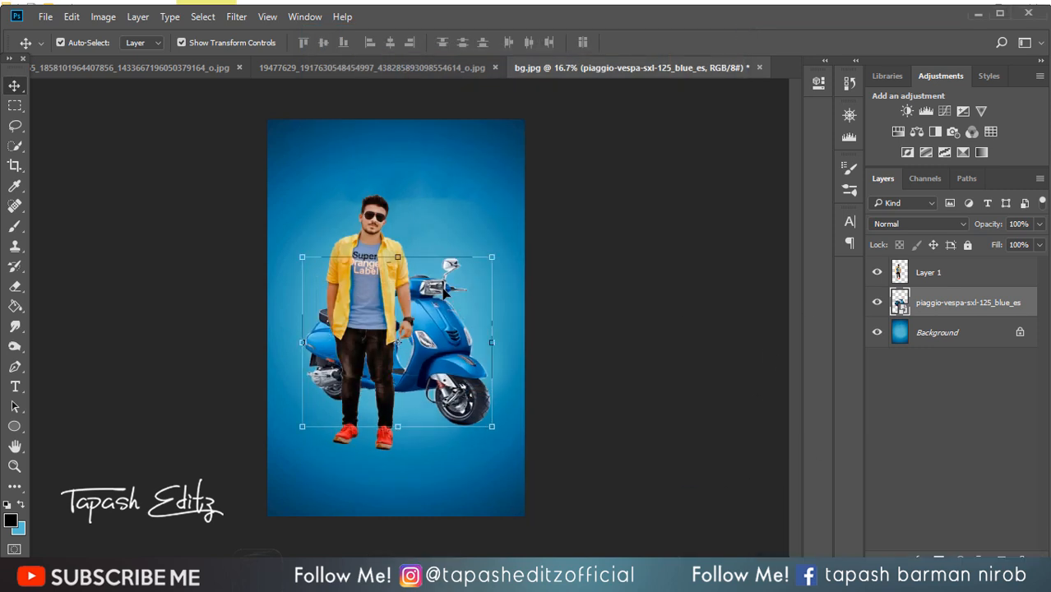
drag(454, 301, 427, 336)
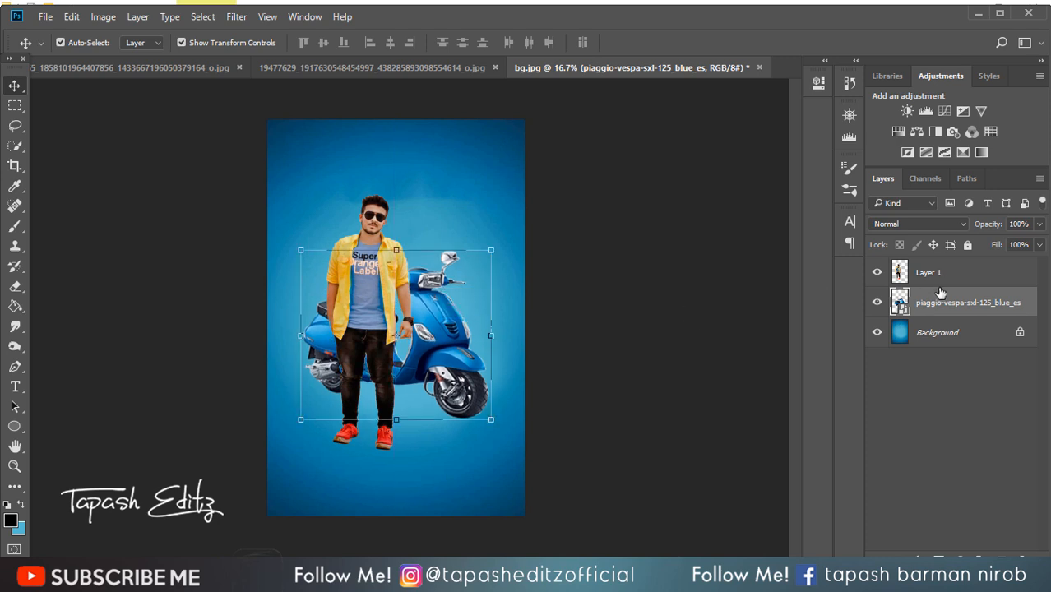
- Scale the man on Layer 1 to about 103% and shift him slightly up and left over the scooter
drag(367, 287, 396, 326)
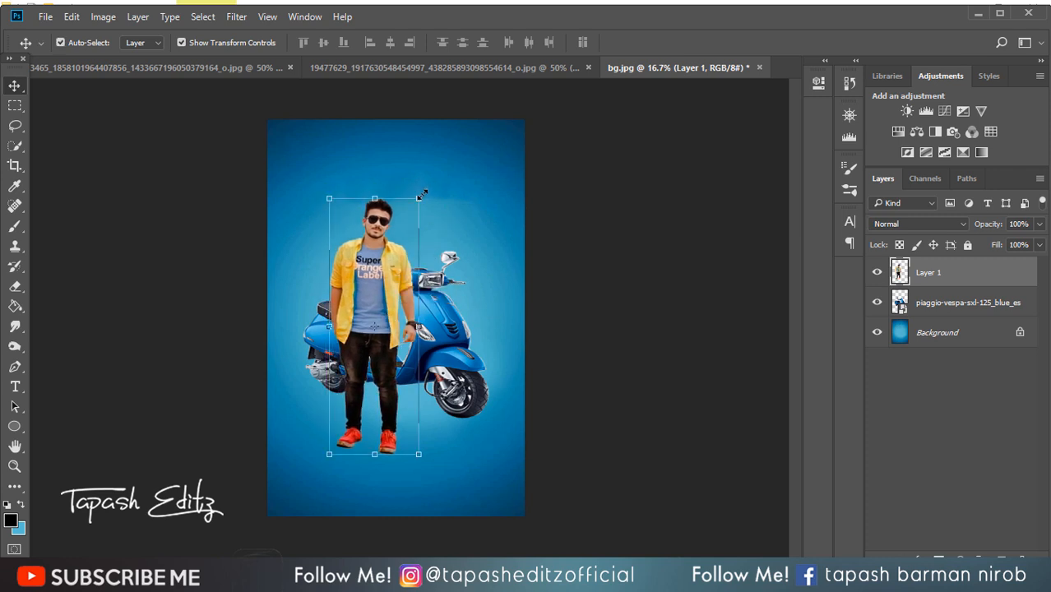
drag(420, 195, 425, 183)
mouse_move(385, 250)
mouse_down()
mouse_move(364, 238)
mouse_move(375, 245)
mouse_up()
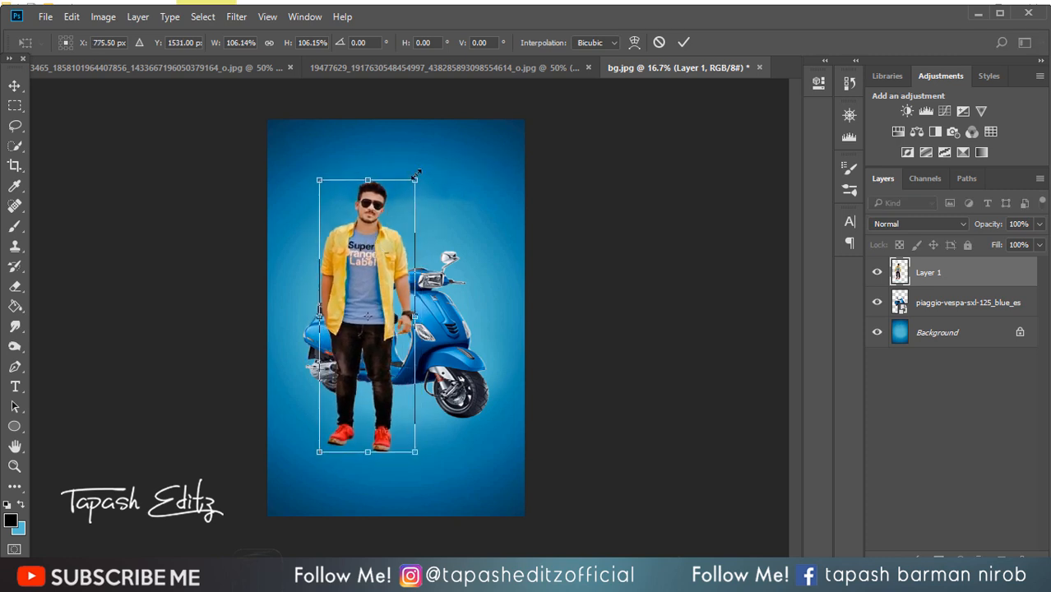
drag(415, 177, 413, 182)
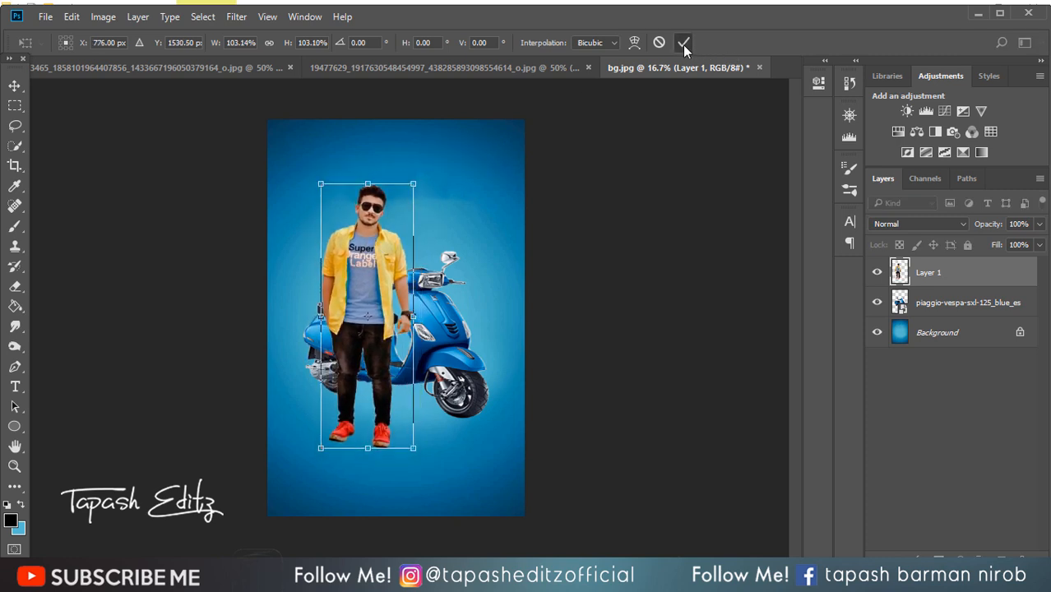
click(682, 42)
- Enlarge the scooter slightly with Free Transform, extending its rear further left behind the man
click(931, 306)
key(ctrl+t)
mouse_move(494, 247)
mouse_down()
mouse_move(486, 244)
mouse_move(500, 257)
mouse_up()
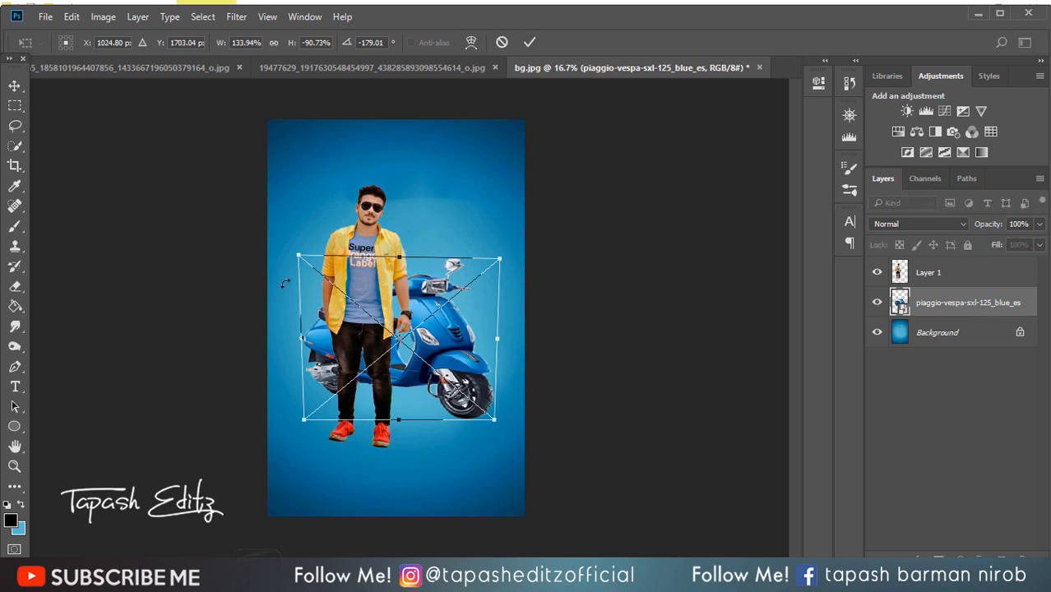
drag(301, 257, 285, 245)
mouse_move(443, 352)
mouse_down()
mouse_move(444, 340)
mouse_move(436, 349)
mouse_up()
drag(507, 248, 502, 254)
click(529, 43)
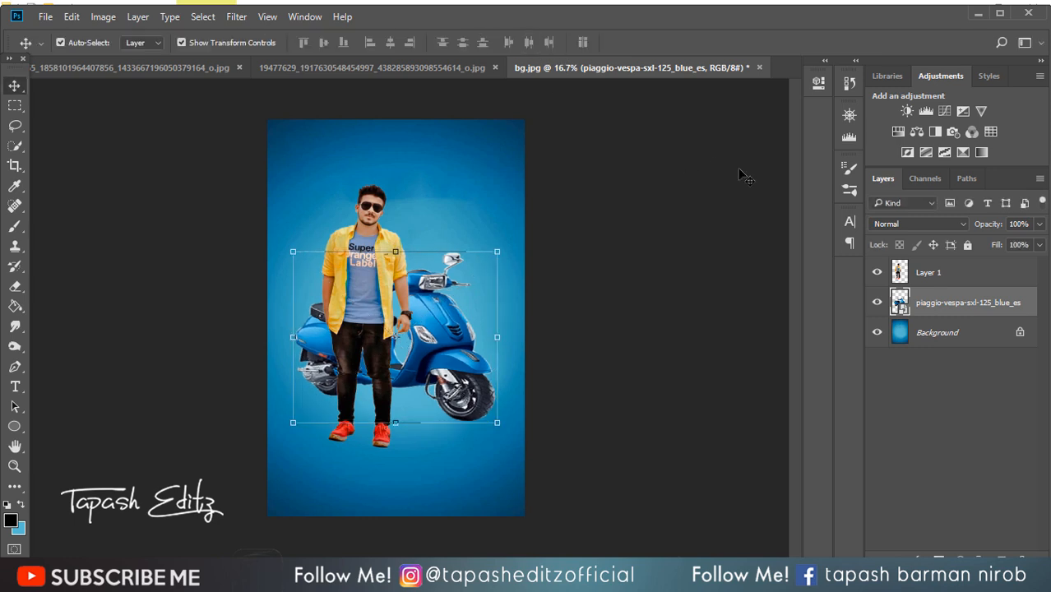
- Move the man on Layer 1 slightly upward in front of the scooter
click(933, 272)
mouse_move(403, 267)
mouse_down()
mouse_move(380, 232)
mouse_move(394, 248)
mouse_up()
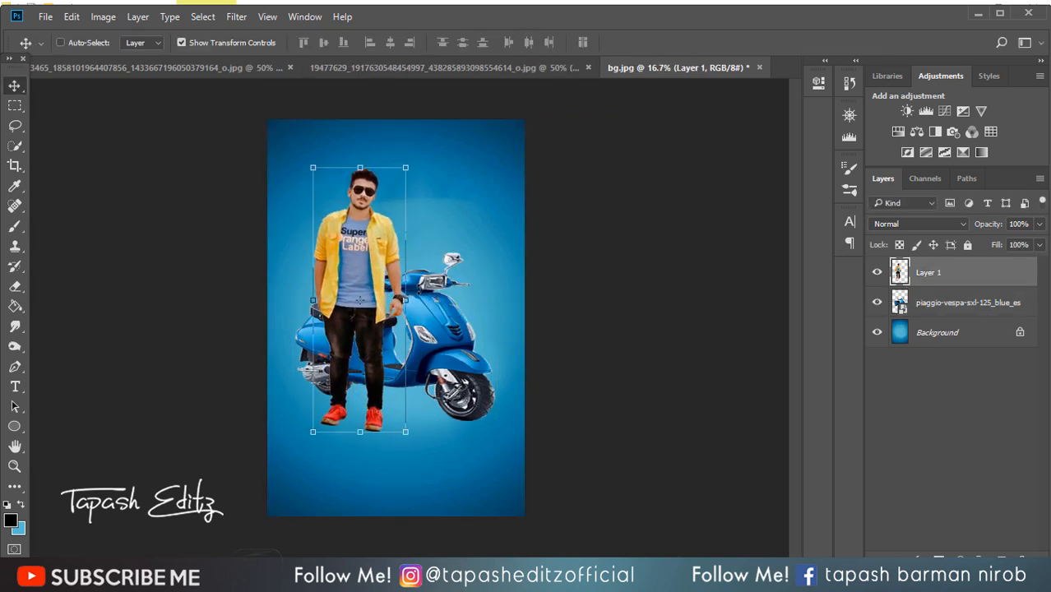
drag(381, 292, 389, 302)
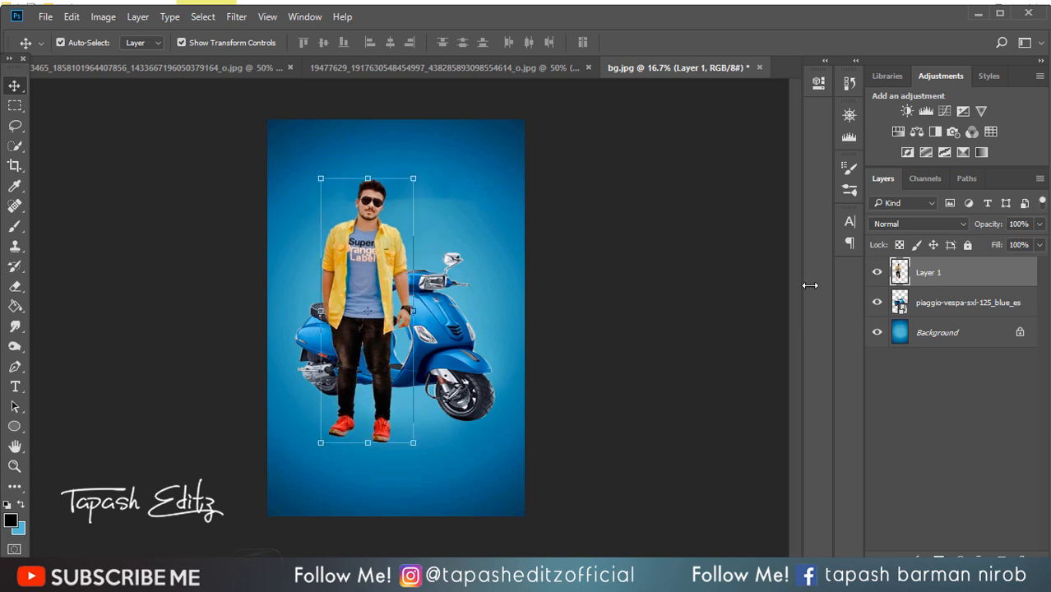
- Rasterize the scooter layer and scale it to about 95% width and 102% height
right_click(921, 303)
click(744, 349)
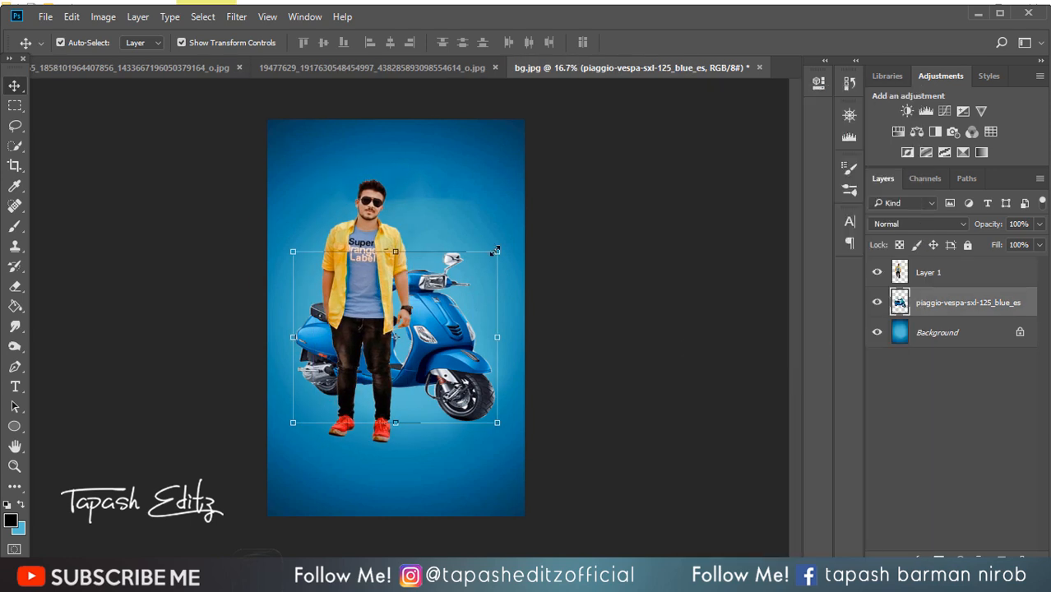
drag(495, 251, 486, 248)
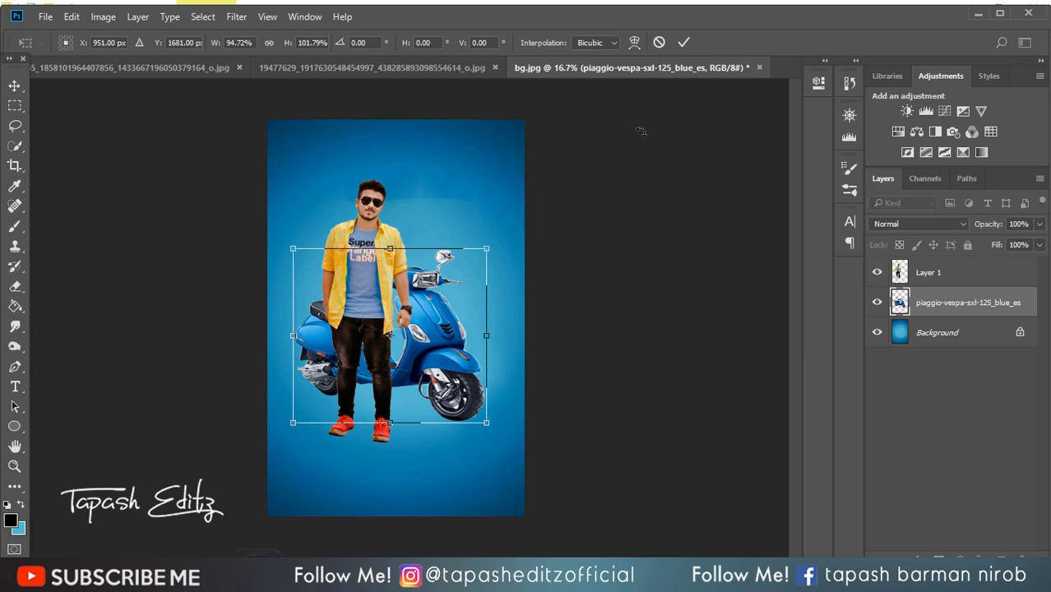
click(686, 44)
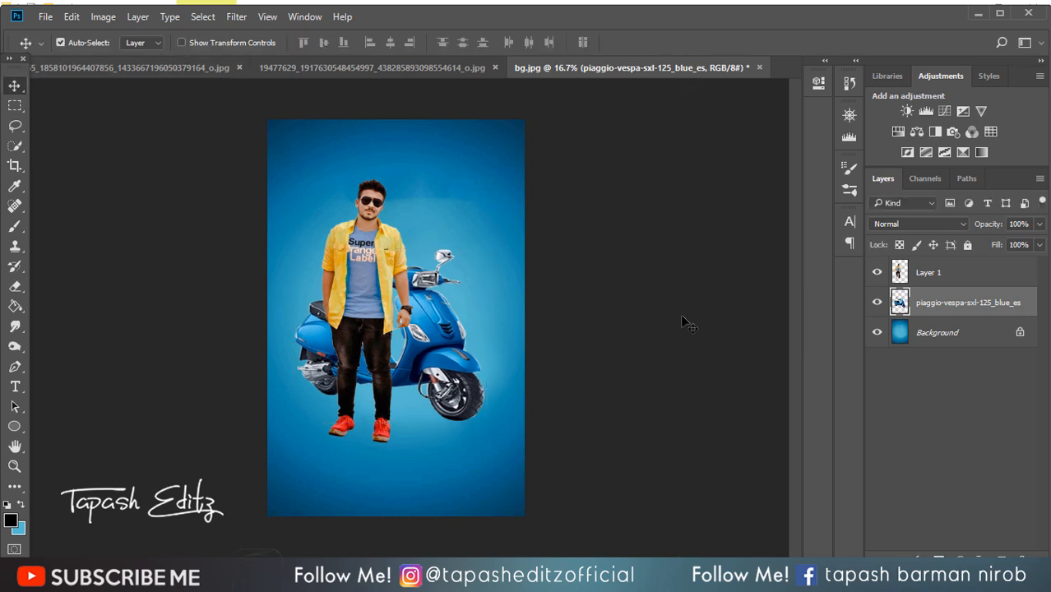
- Move the man slightly down and left so his feet stand below the scooter's wheels
click(903, 273)
drag(354, 300, 351, 303)
drag(352, 302, 351, 301)
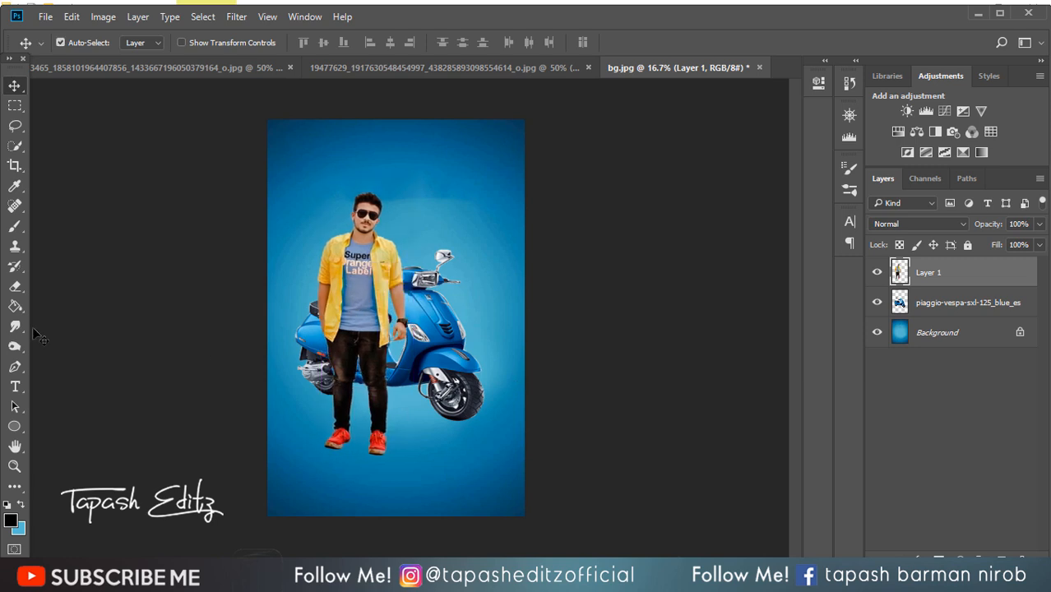
- Draw a black ellipse about 1552 by 1429 px over the man's legs and the scooter
click(14, 426)
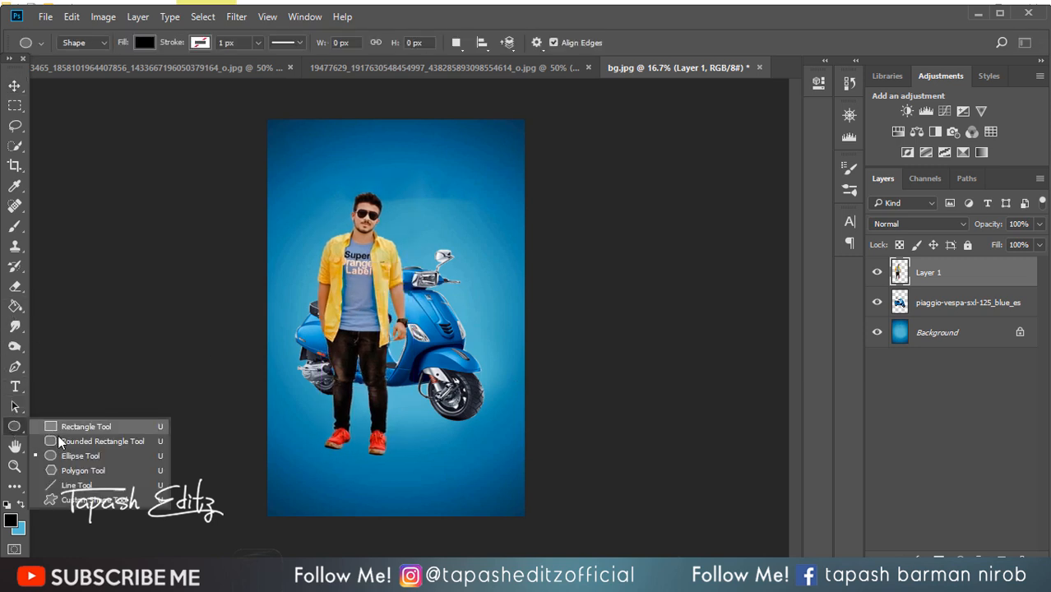
click(80, 455)
drag(298, 306, 490, 483)
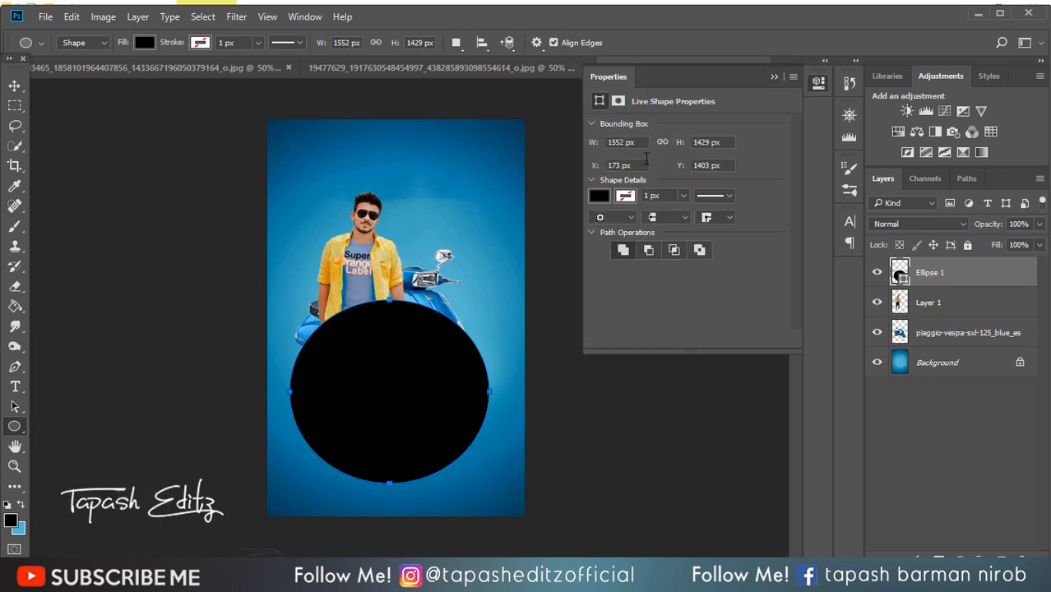
click(771, 75)
- Rasterize the ellipse layer and arrange it beneath the scooter layer, just above the Background
right_click(971, 282)
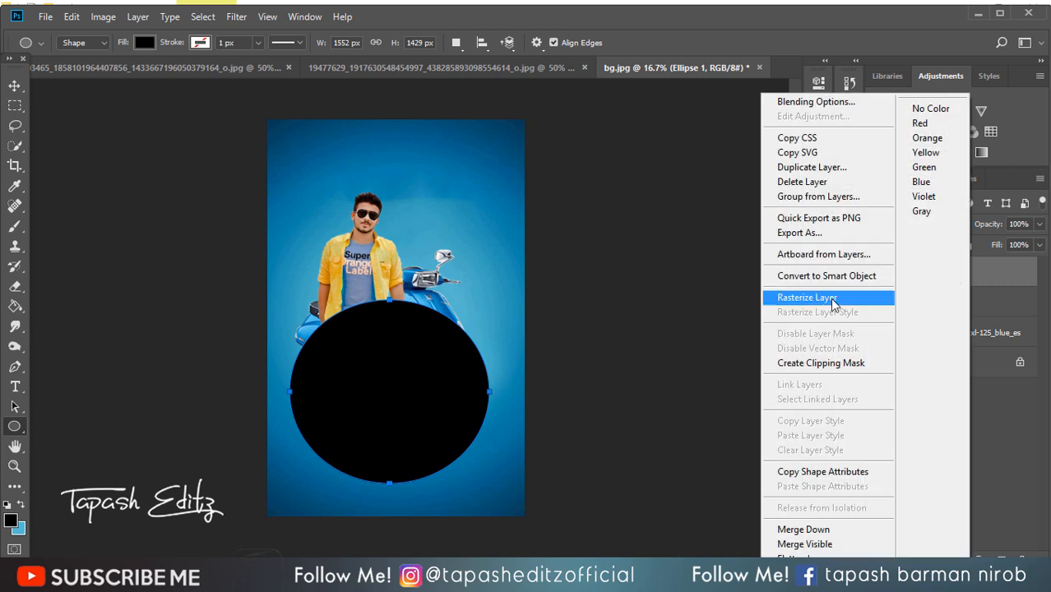
click(822, 297)
drag(939, 276, 927, 347)
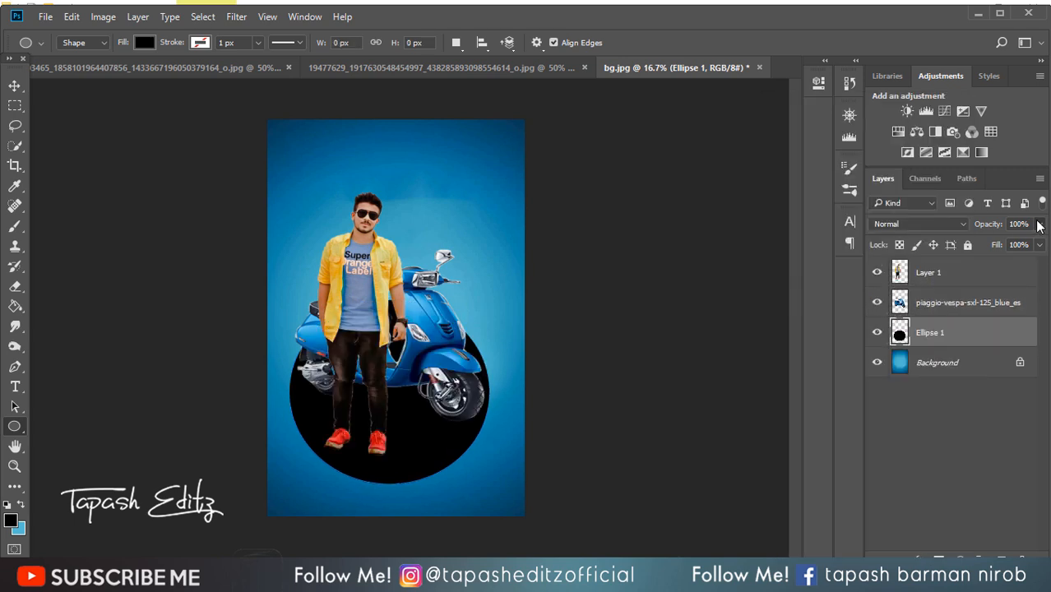
- Transform the ellipse to about 106% width and 29% height, laying it flat beneath the man's feet and front wheel
click(14, 86)
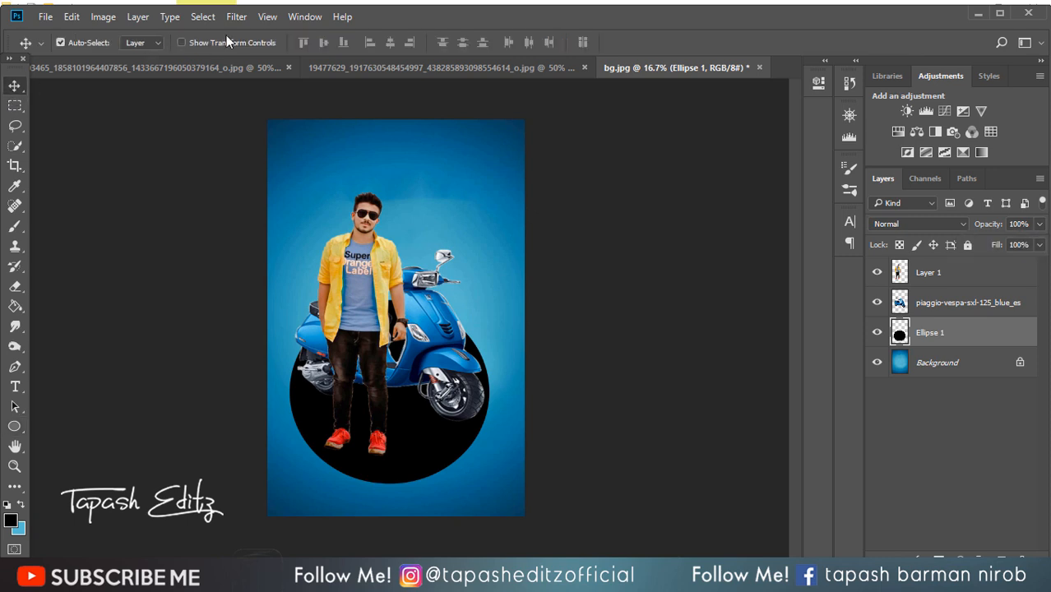
click(181, 43)
drag(389, 302, 409, 429)
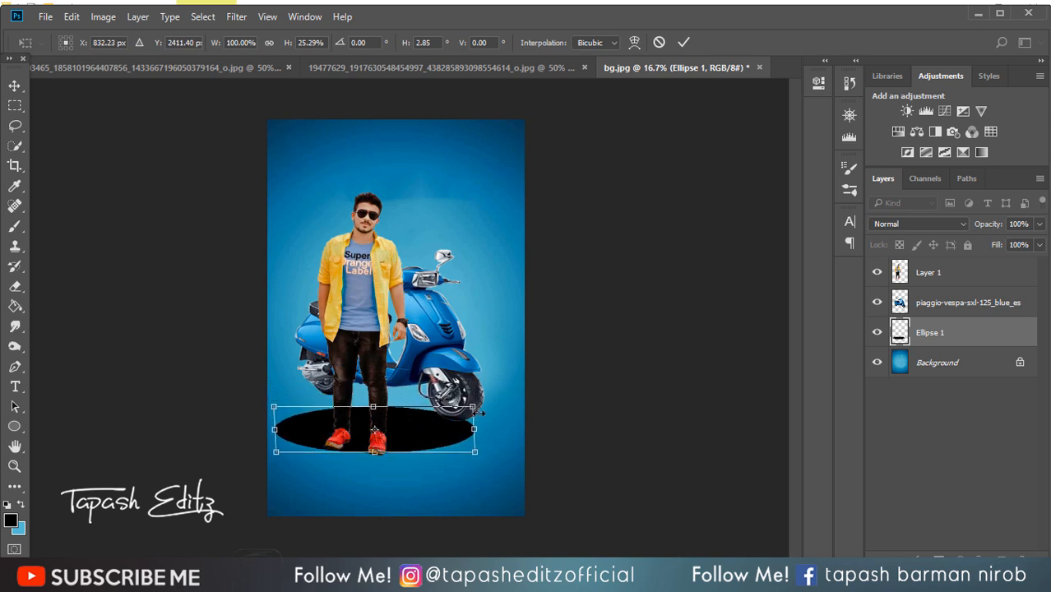
drag(474, 406, 484, 403)
drag(484, 452, 487, 456)
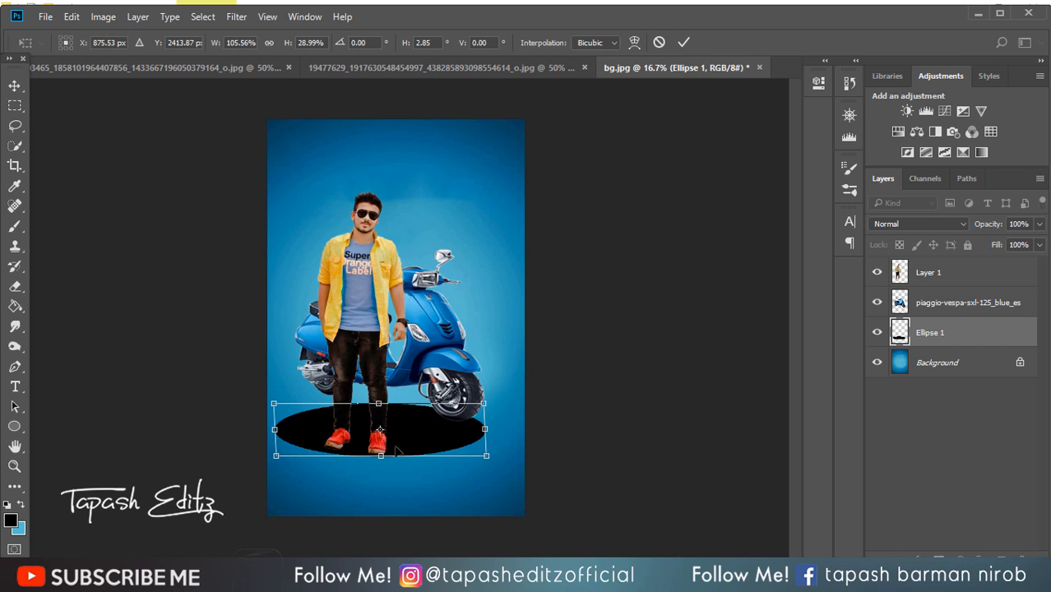
click(682, 43)
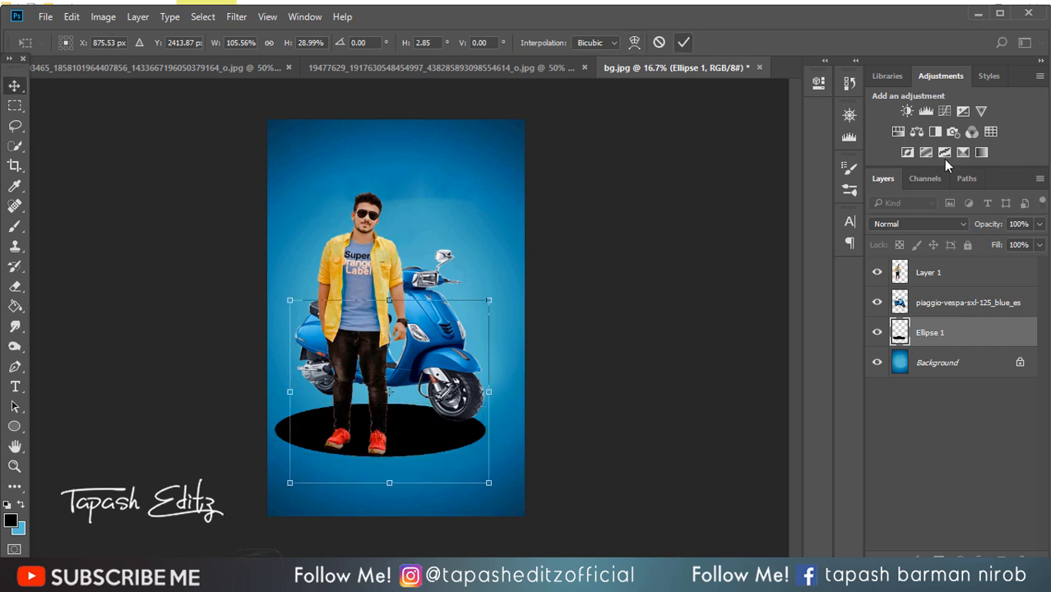
- Lower the ellipse's opacity to about 10% and stretch it to about 113% width and 104% height with a slight skew
click(1040, 224)
drag(993, 240, 972, 237)
drag(275, 403, 246, 383)
mouse_move(468, 411)
mouse_down()
mouse_move(453, 421)
mouse_move(463, 417)
mouse_up()
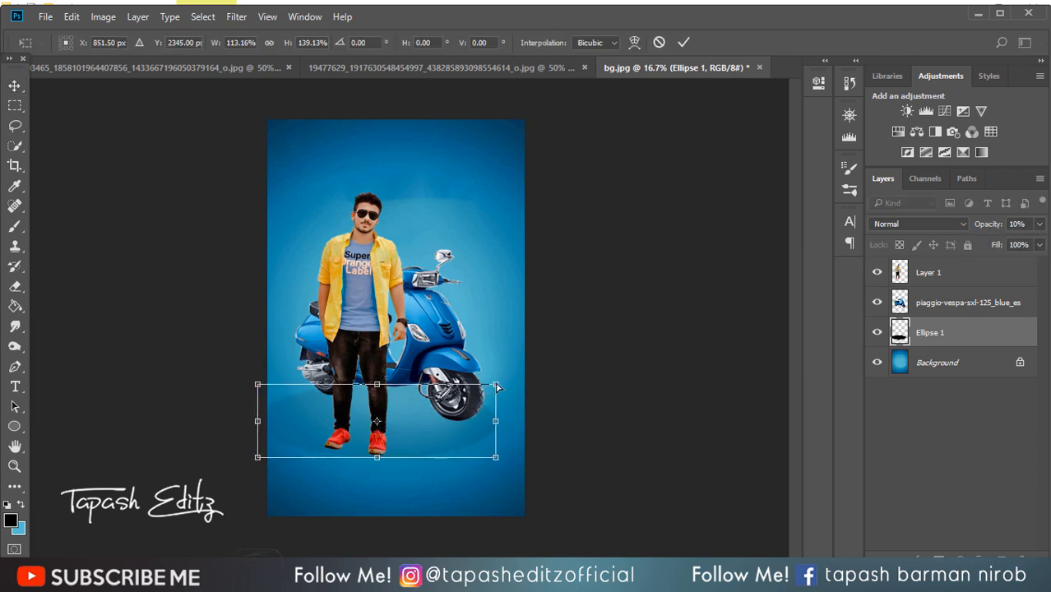
drag(495, 385, 495, 389)
mouse_move(276, 392)
mouse_down()
mouse_move(297, 380)
mouse_move(284, 404)
mouse_up()
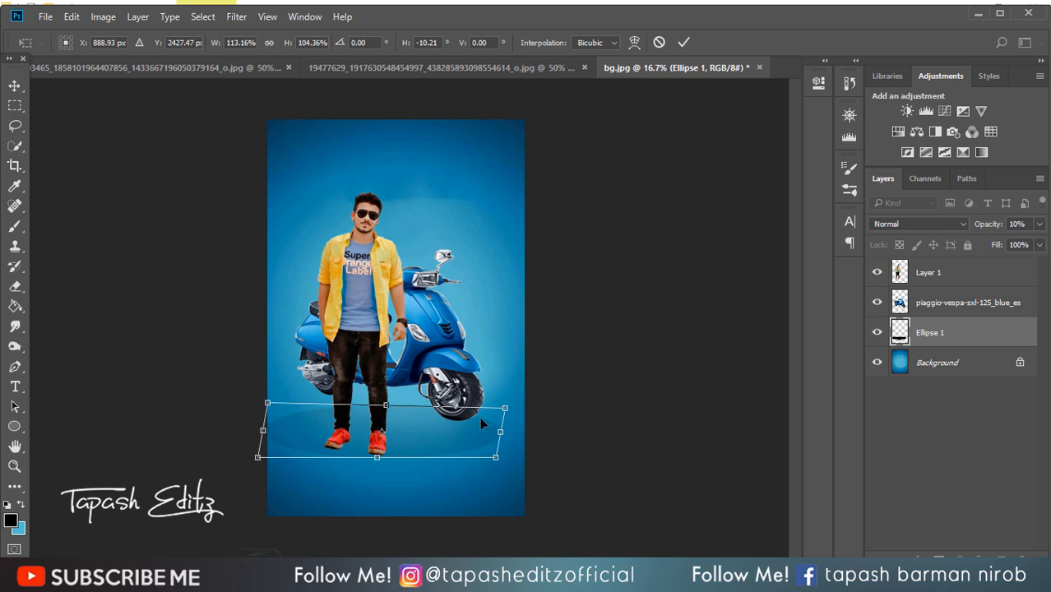
mouse_move(479, 416)
mouse_down()
mouse_move(476, 405)
mouse_move(470, 414)
mouse_up()
click(682, 42)
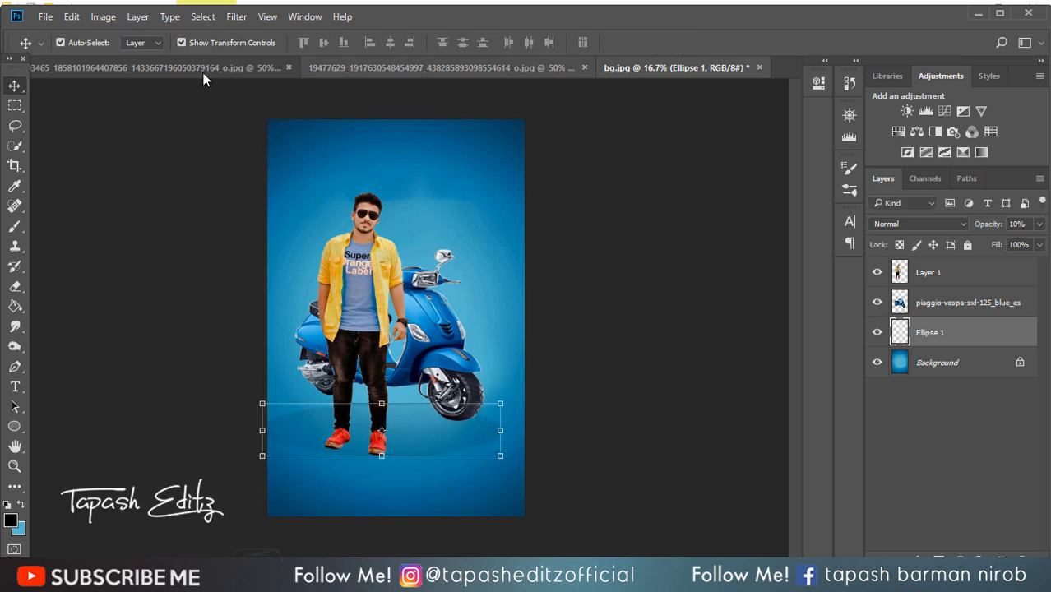
click(1039, 225)
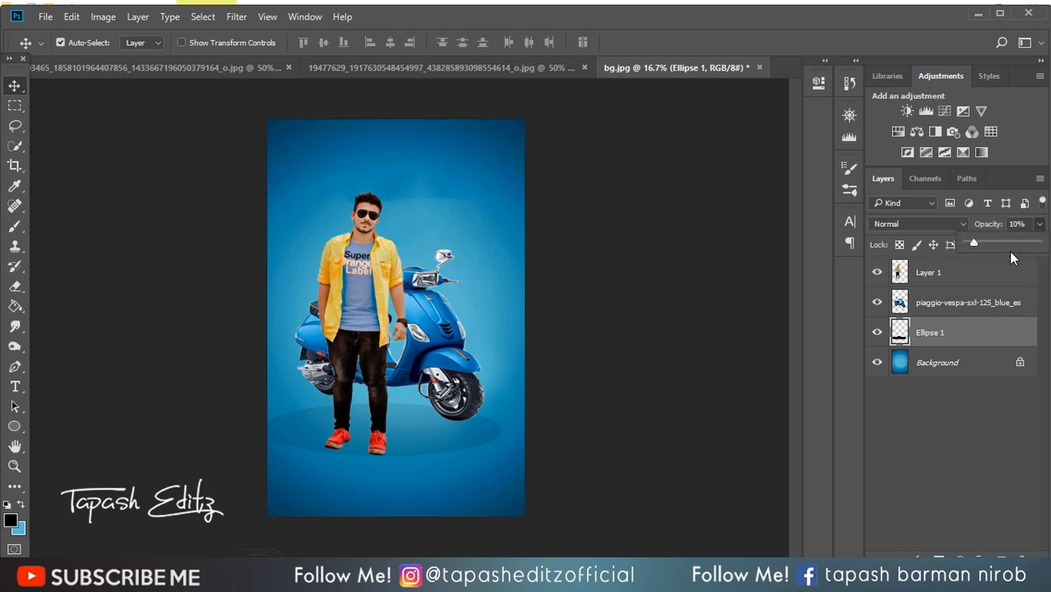
drag(971, 241, 970, 241)
- Move the man slightly up and left on the ellipse, and select the scooter layer
click(987, 272)
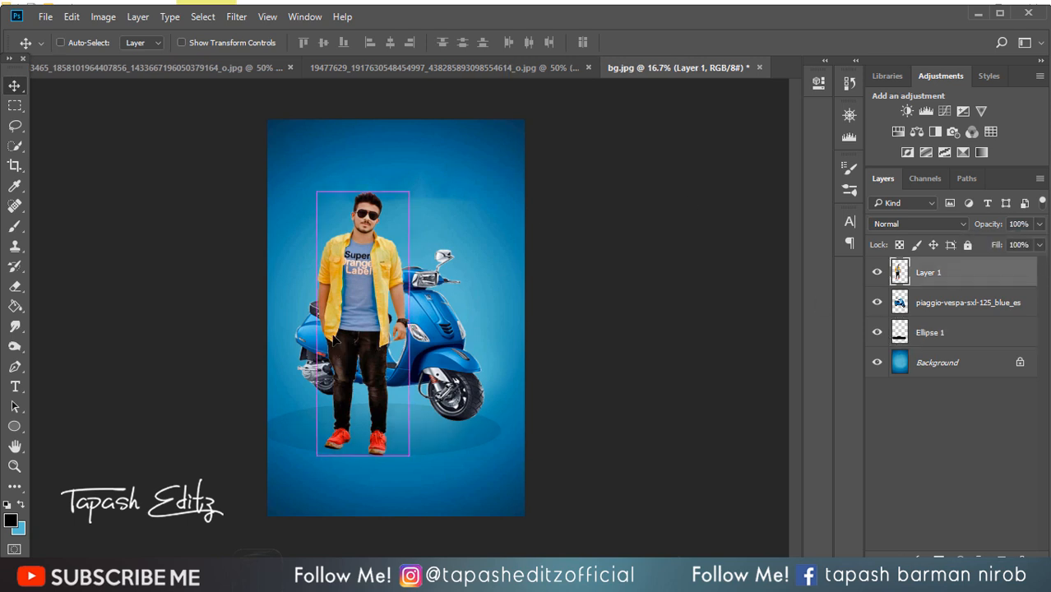
drag(334, 339, 334, 333)
click(938, 313)
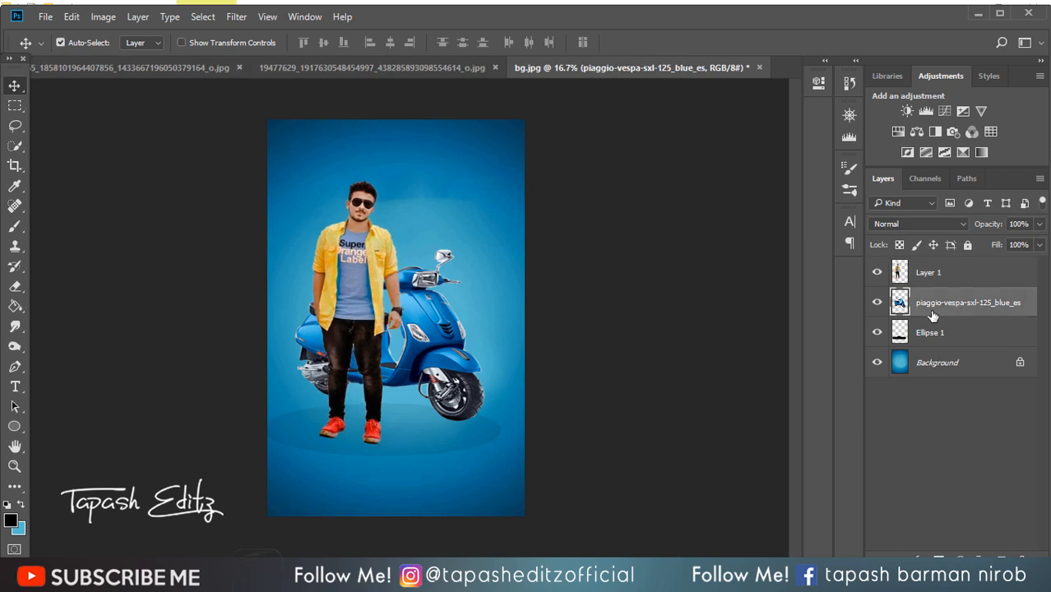
- Shift the scooter slightly down and right, and soften the outer edges of the ellipse shadow with an enlarged Eraser
mouse_move(455, 393)
mouse_down()
mouse_move(439, 397)
mouse_move(455, 400)
mouse_up()
click(932, 332)
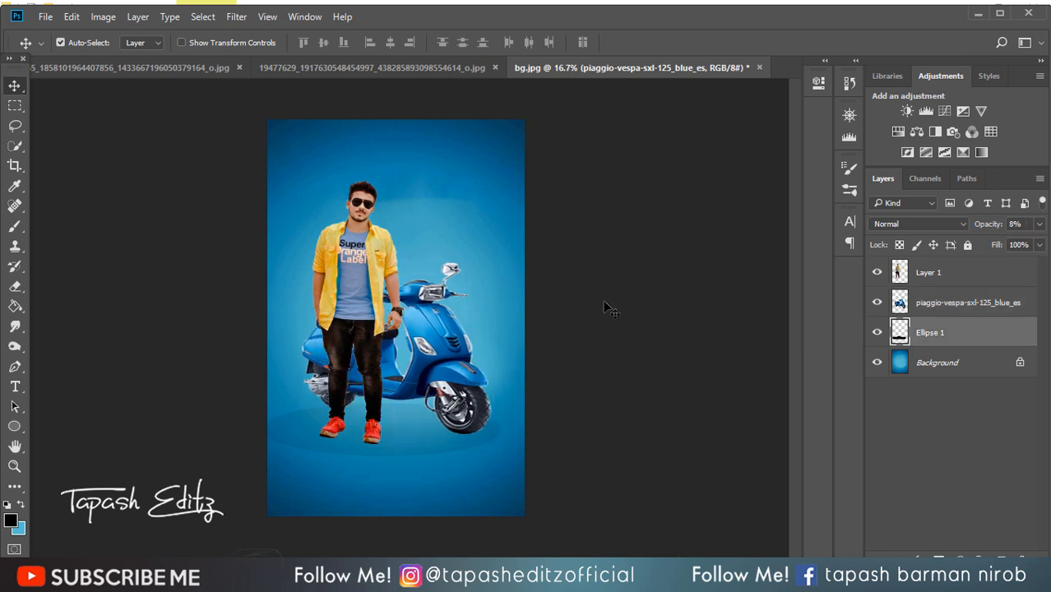
click(15, 289)
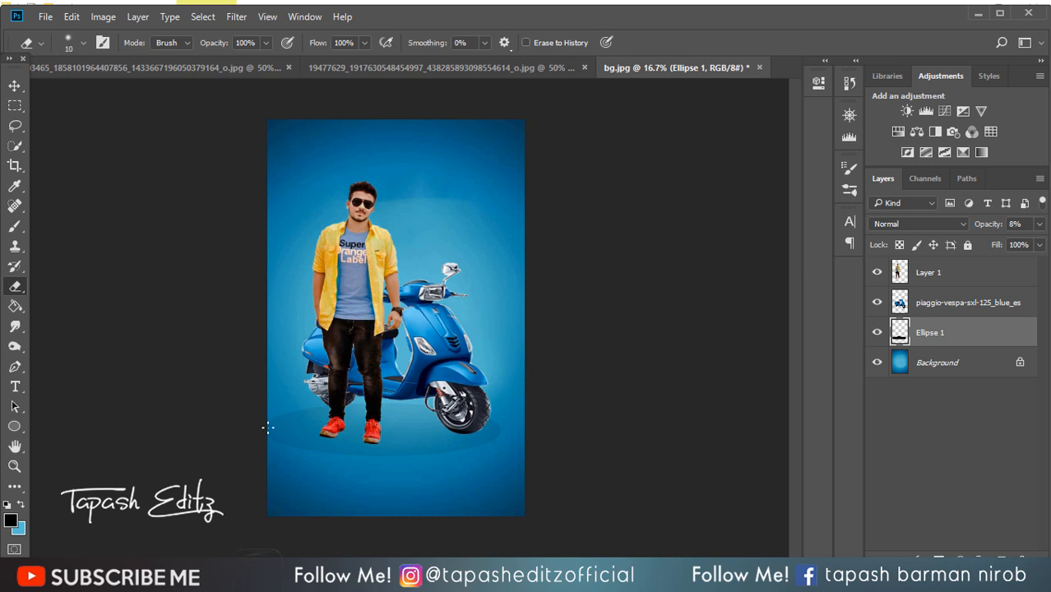
key(bracketright)
key(bracketright)
mouse_move(267, 430)
mouse_down()
mouse_move(267, 462)
mouse_move(332, 472)
mouse_move(466, 472)
mouse_move(521, 442)
mouse_move(511, 463)
mouse_move(440, 503)
mouse_move(230, 436)
mouse_move(237, 408)
mouse_move(326, 376)
mouse_move(383, 370)
mouse_move(413, 380)
mouse_move(401, 376)
mouse_move(417, 333)
mouse_move(574, 368)
mouse_up()
- Move the man on Layer 1 slightly right and down so he stands in front of the scooter's middle
click(936, 274)
click(15, 86)
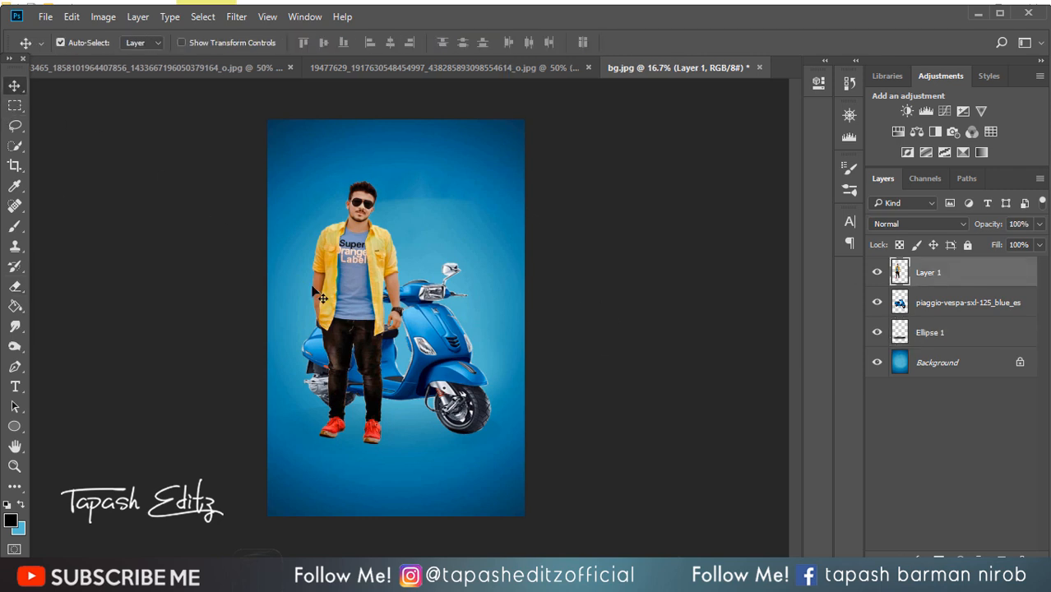
drag(322, 298, 355, 299)
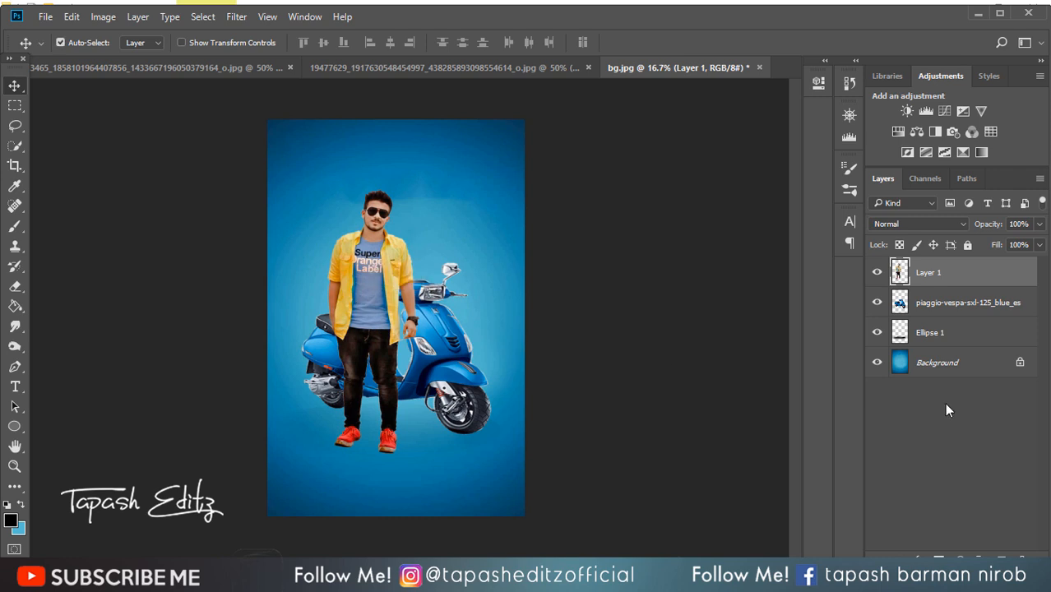
- Add a new layer directly above Ellipse 1 and paint a soft black dab at the man's left-hand shoe
click(934, 334)
click(1003, 558)
drag(934, 339, 936, 368)
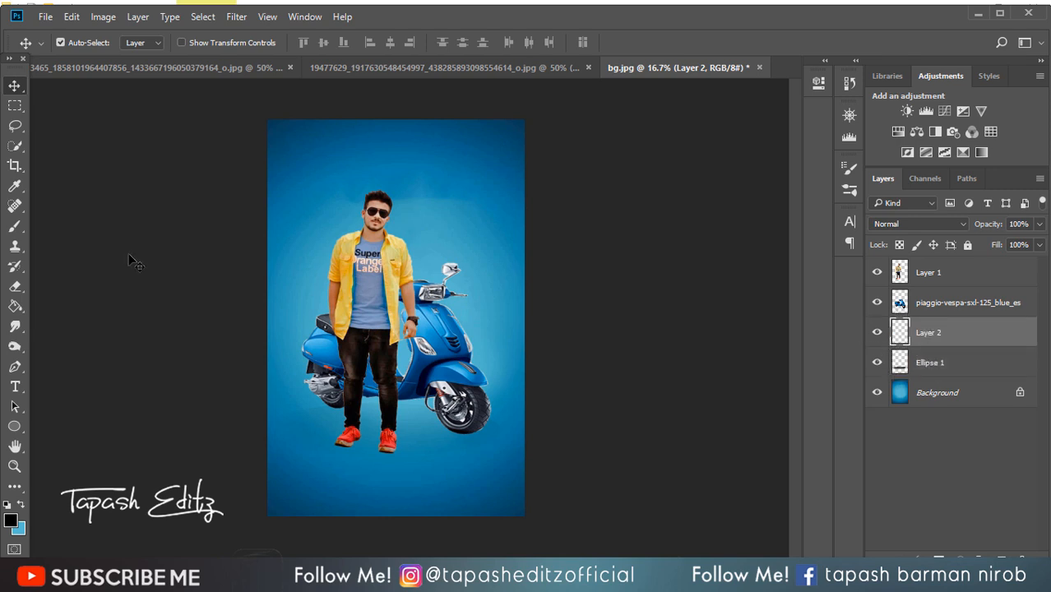
click(14, 226)
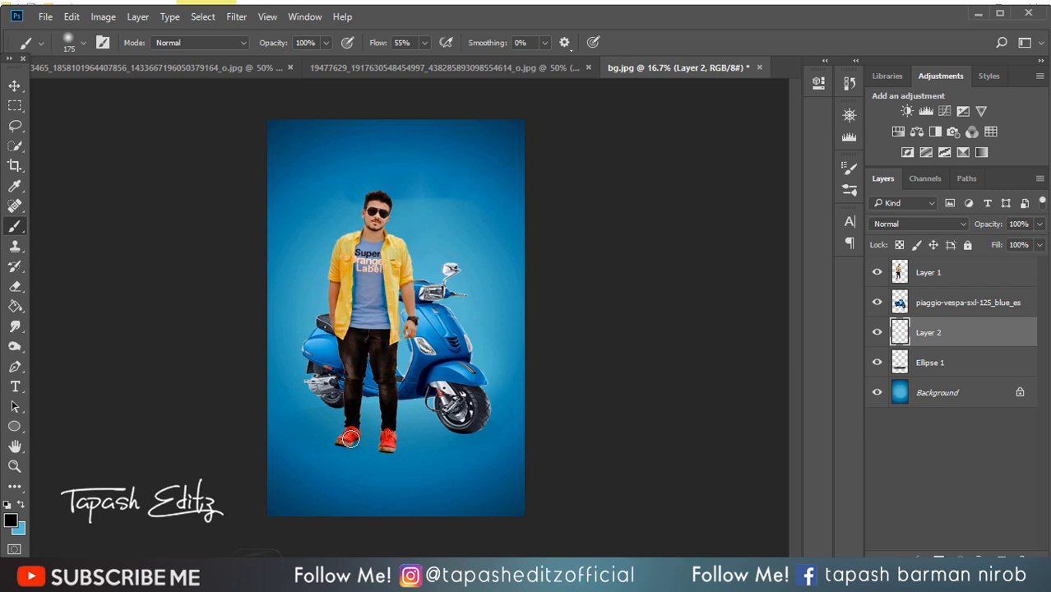
click(15, 86)
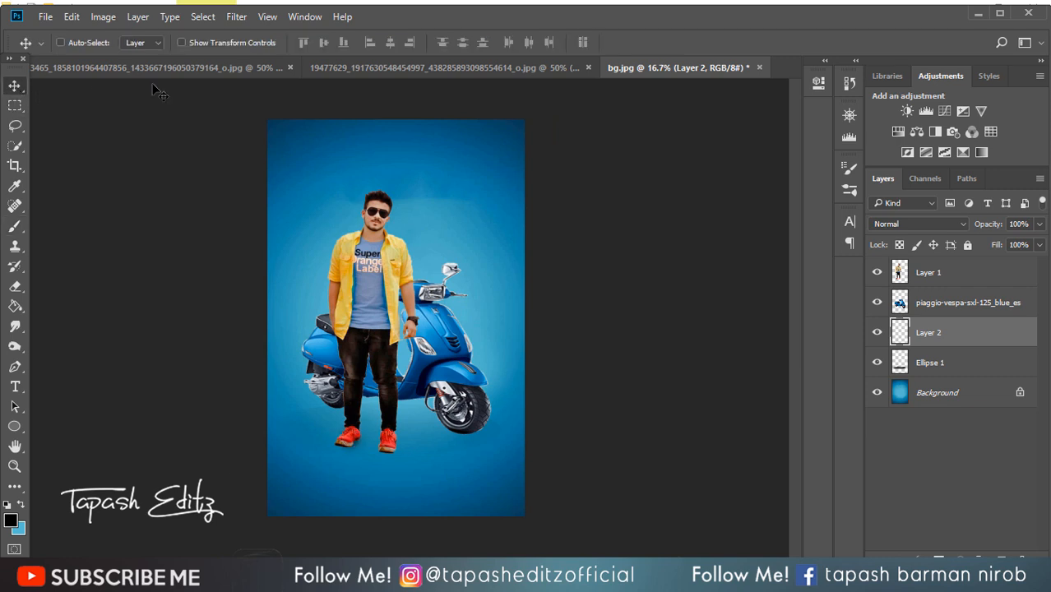
- Flatten the dab under the shoe to about 123% width and 26% height, and refine it to about 108% height with a slight horizontal skew
key(ctrl+plus)
key(ctrl+plus)
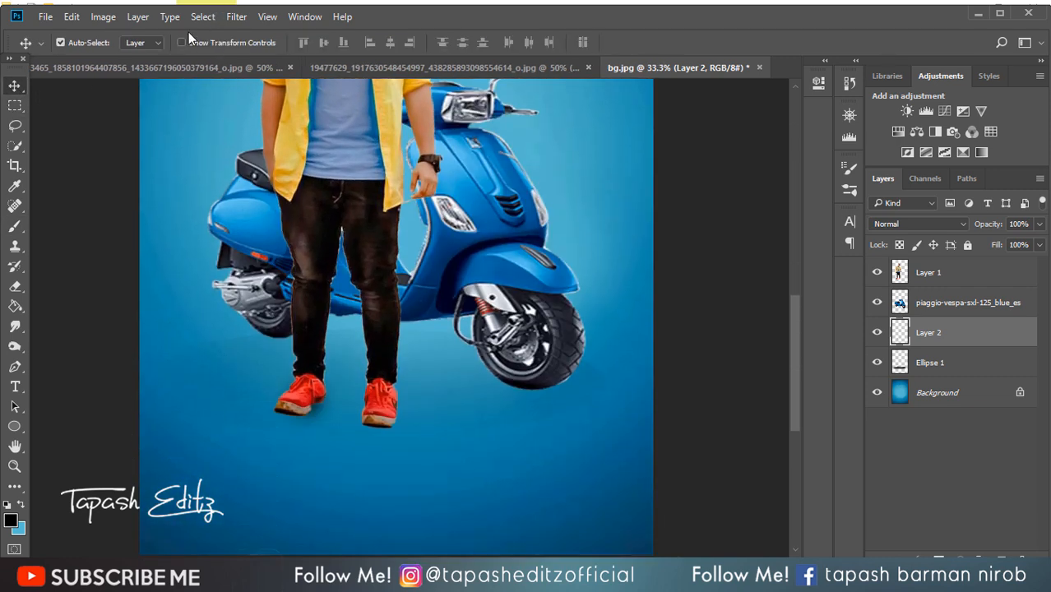
click(189, 42)
drag(311, 362, 309, 414)
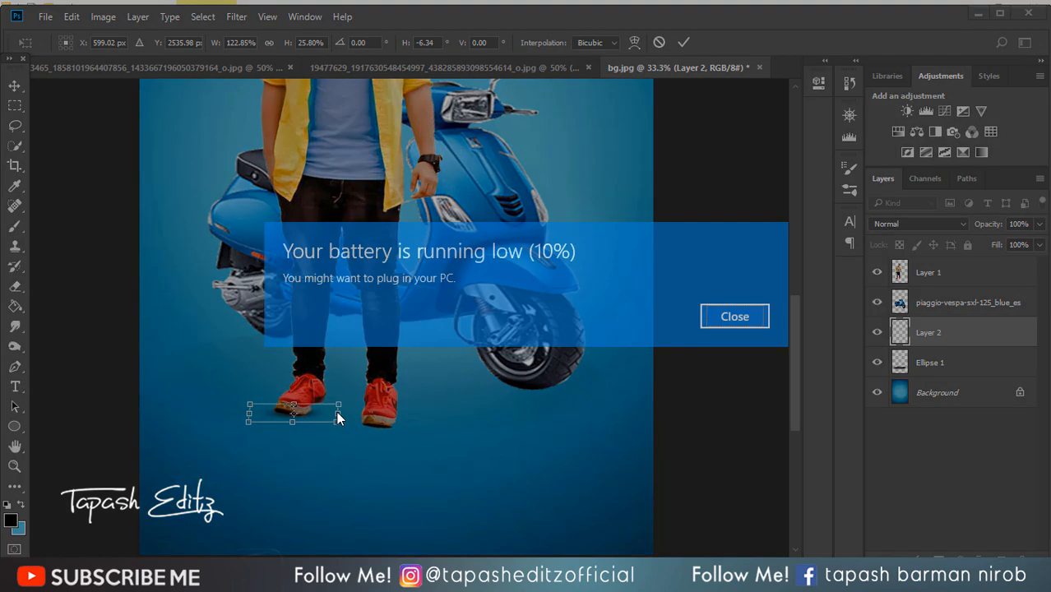
click(710, 319)
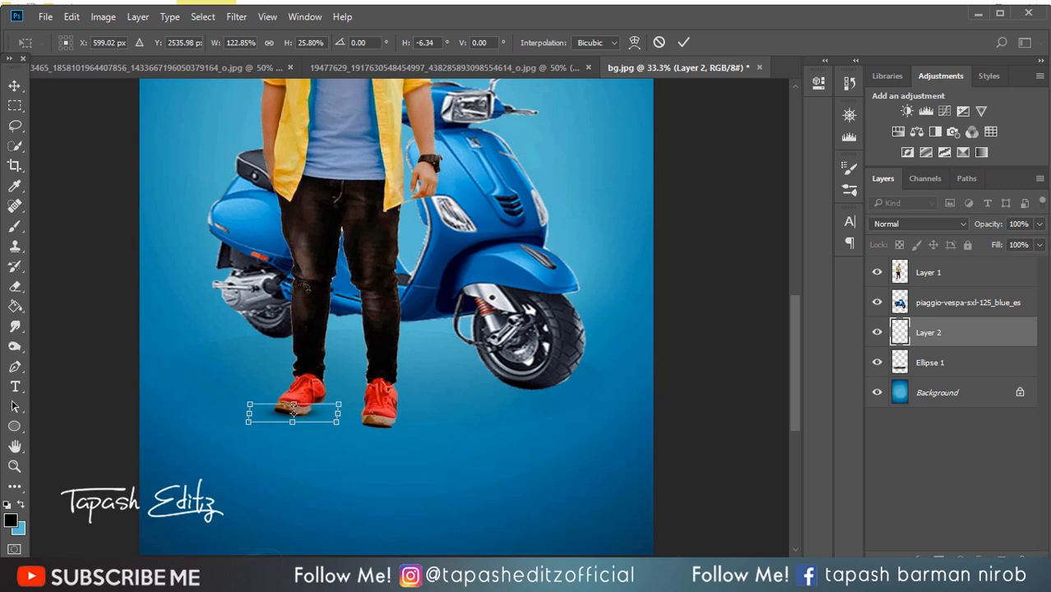
click(681, 42)
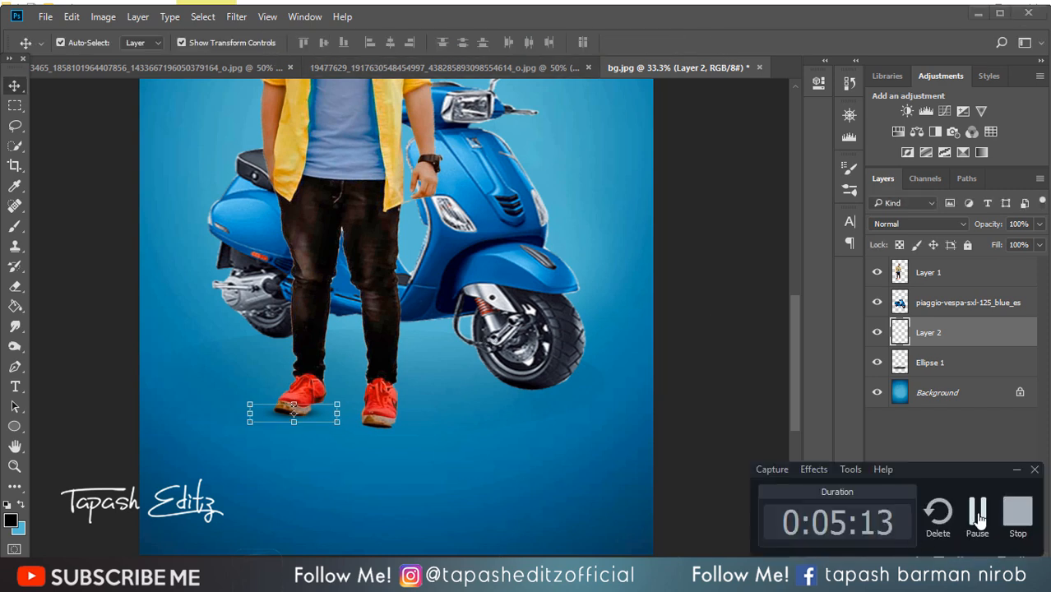
drag(293, 416, 294, 414)
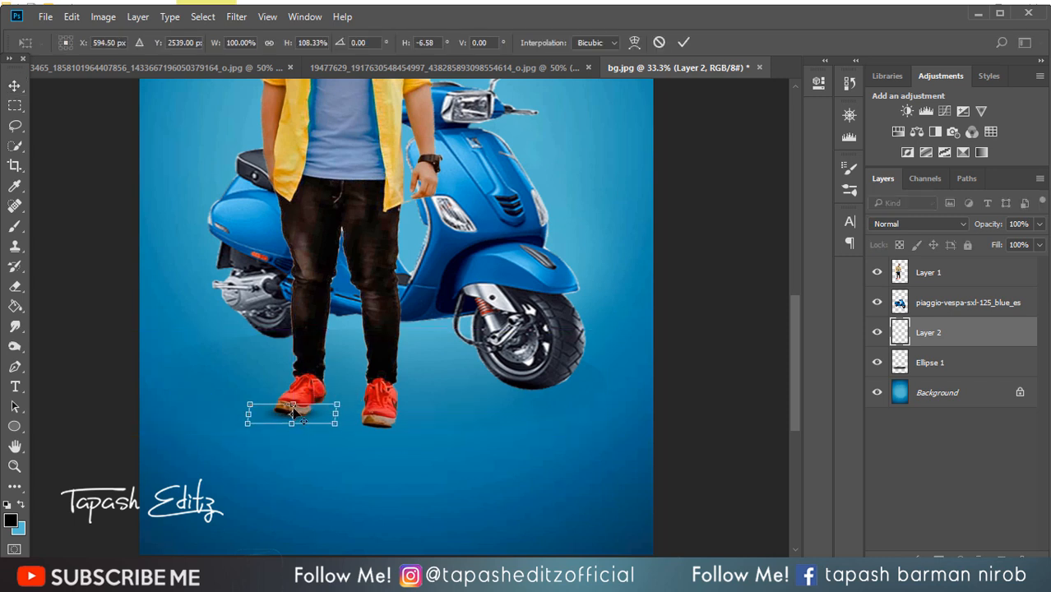
click(684, 42)
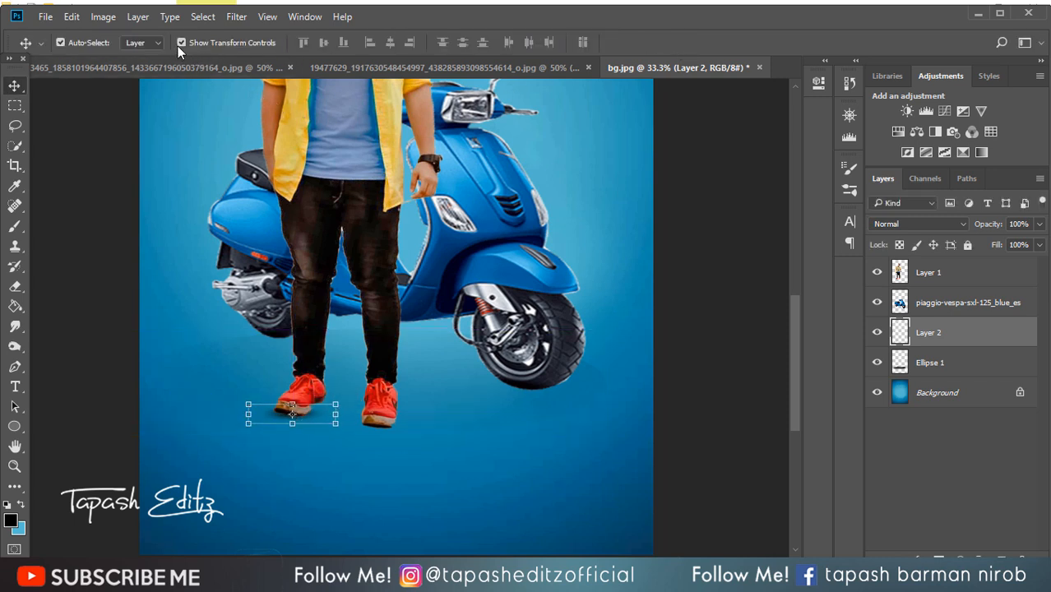
- Duplicate the shoe shadow layer and move the copy beneath the man's other shoe
click(180, 43)
key(ctrl+j)
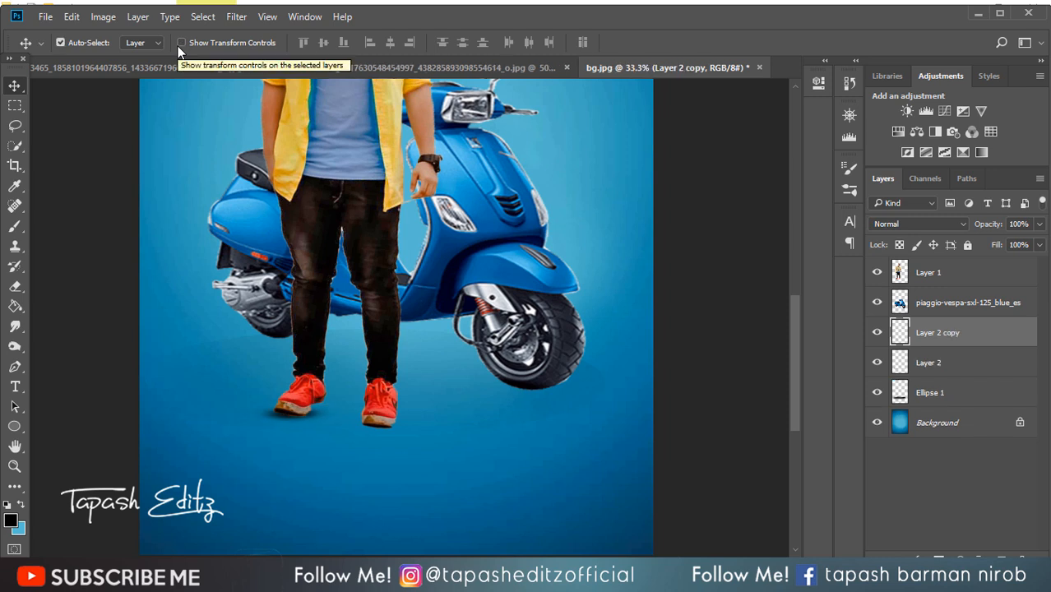
drag(271, 411, 383, 430)
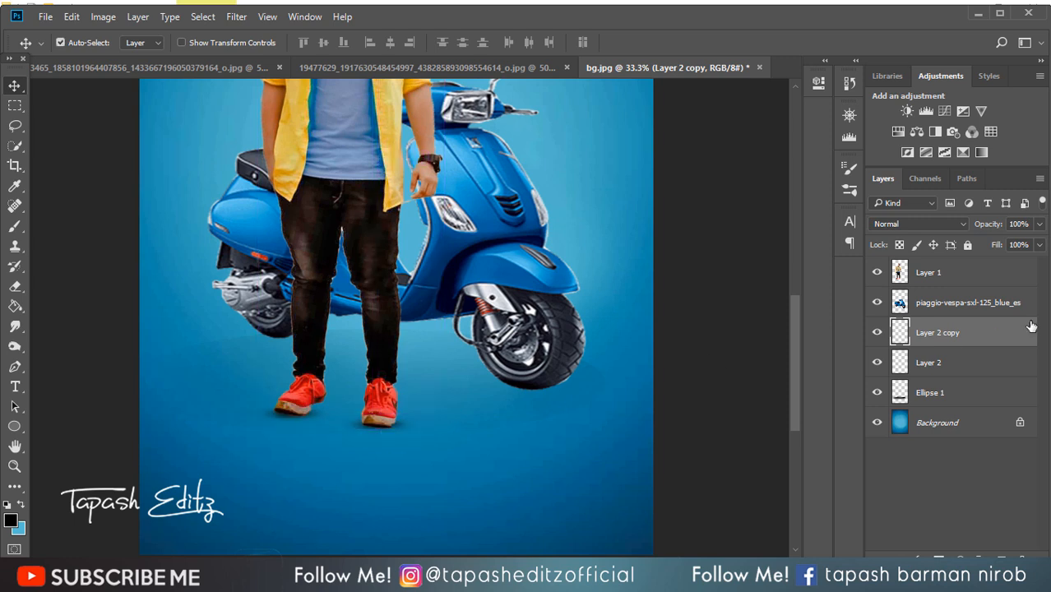
- Merge Layer 2 and Layer 2 copy so both shoe shadows share one layer
key(ctrl+minus)
key(ctrl+minus)
key(ctrl+minus)
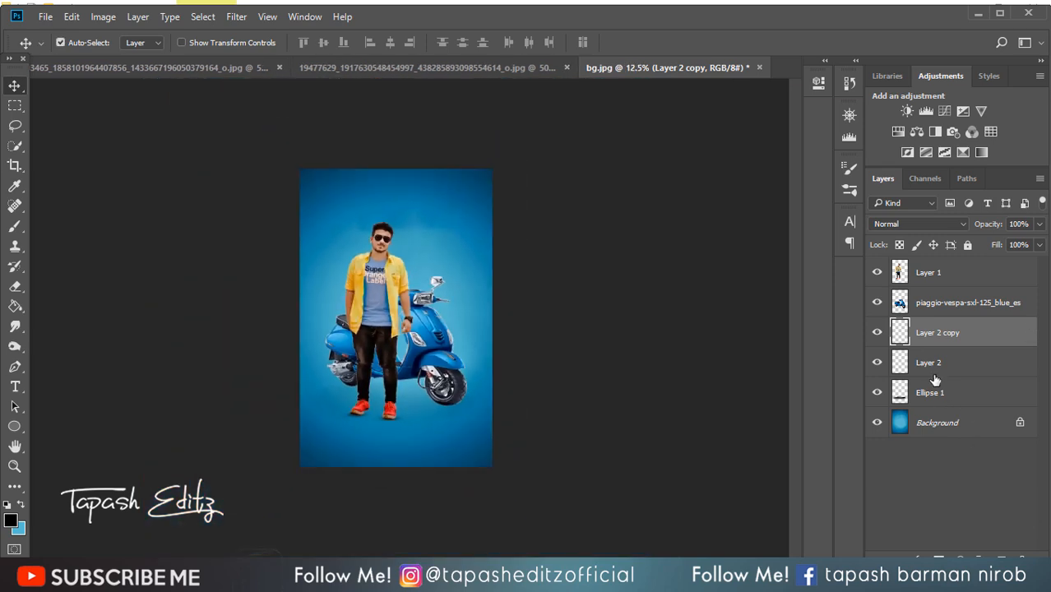
ctrl+click(926, 363)
right_click(927, 363)
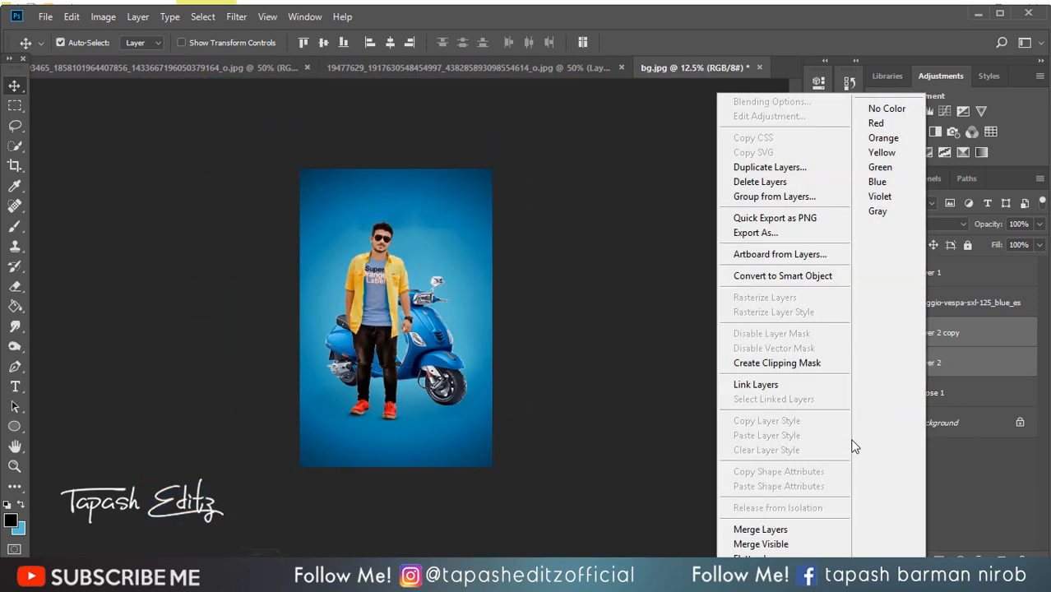
click(808, 531)
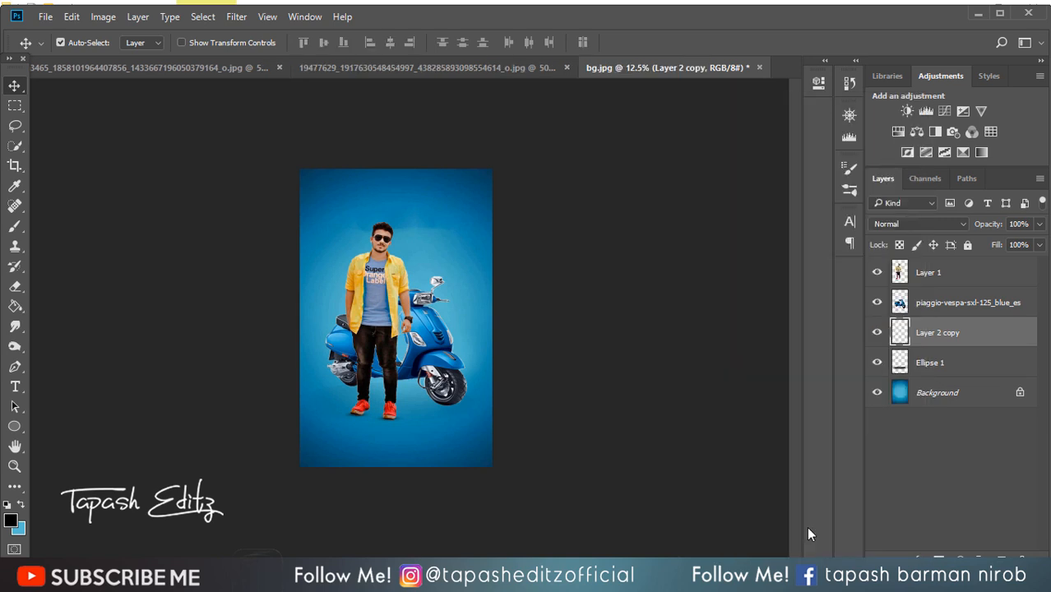
- Create a new layer below the scooter and paint a soft black shadow from the front wheel to the rear wheel
key(ctrl+plus)
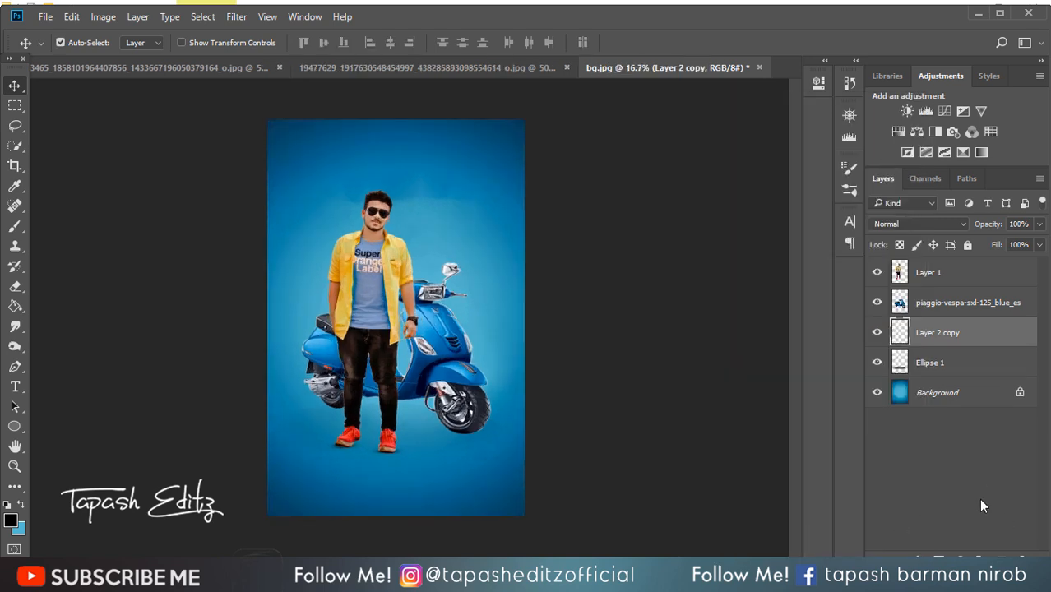
key(ctrl+shift+alt+n)
click(14, 226)
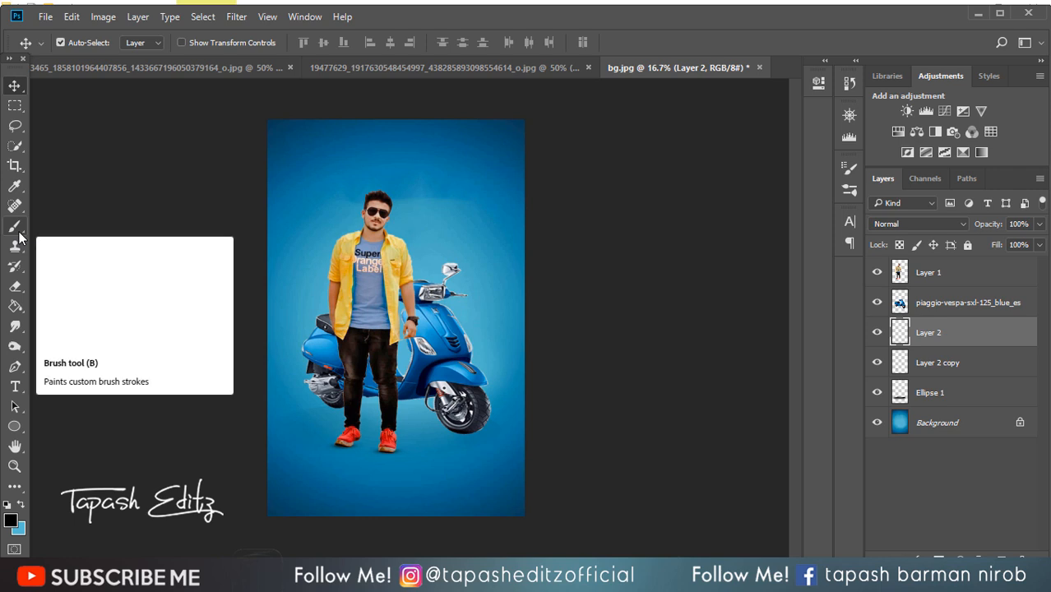
click(364, 574)
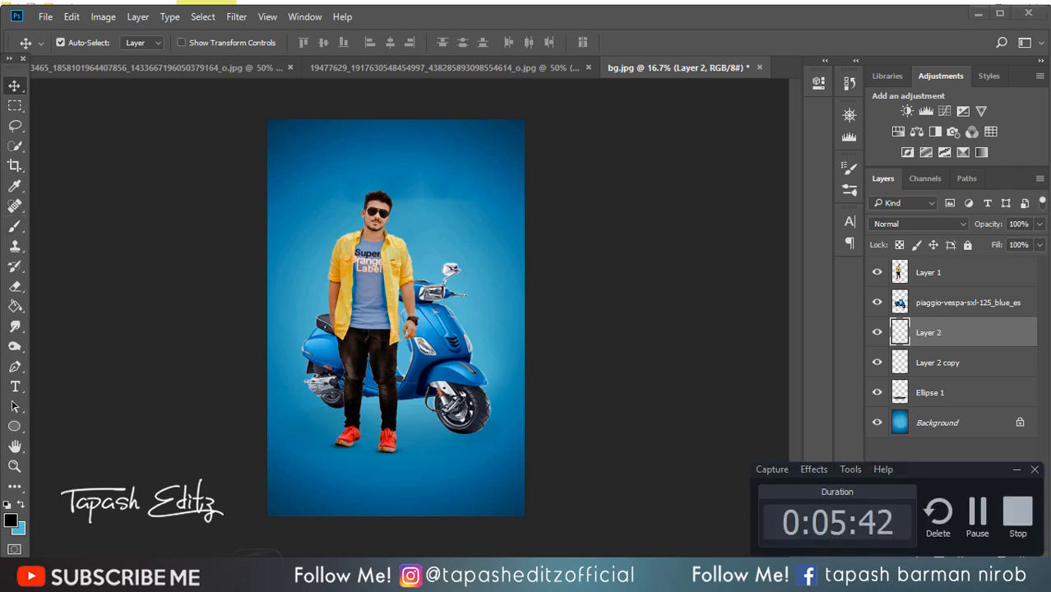
click(975, 513)
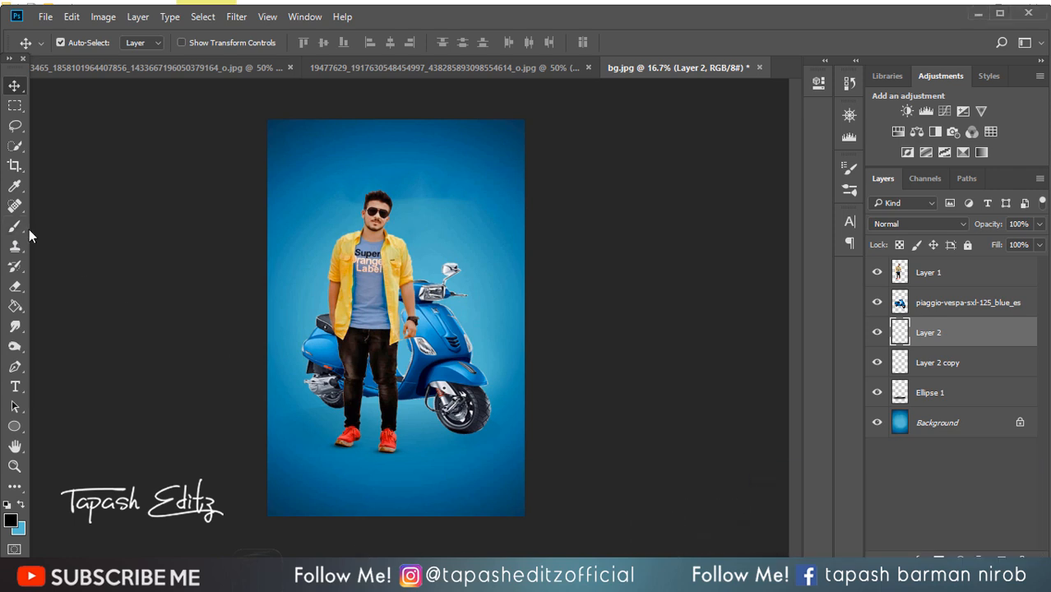
click(14, 226)
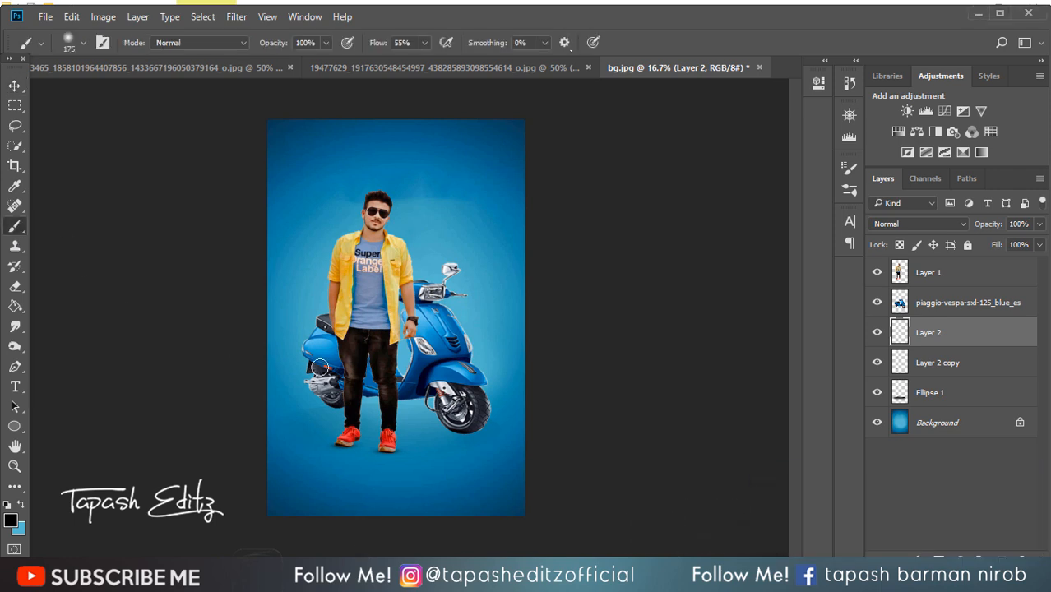
drag(469, 431, 367, 401)
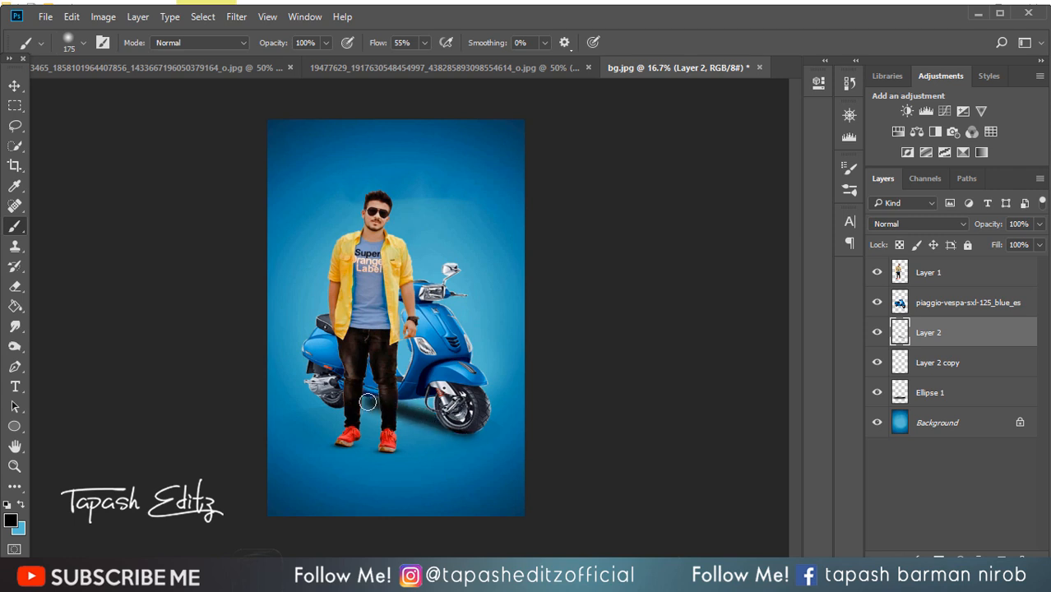
key(ctrl+z)
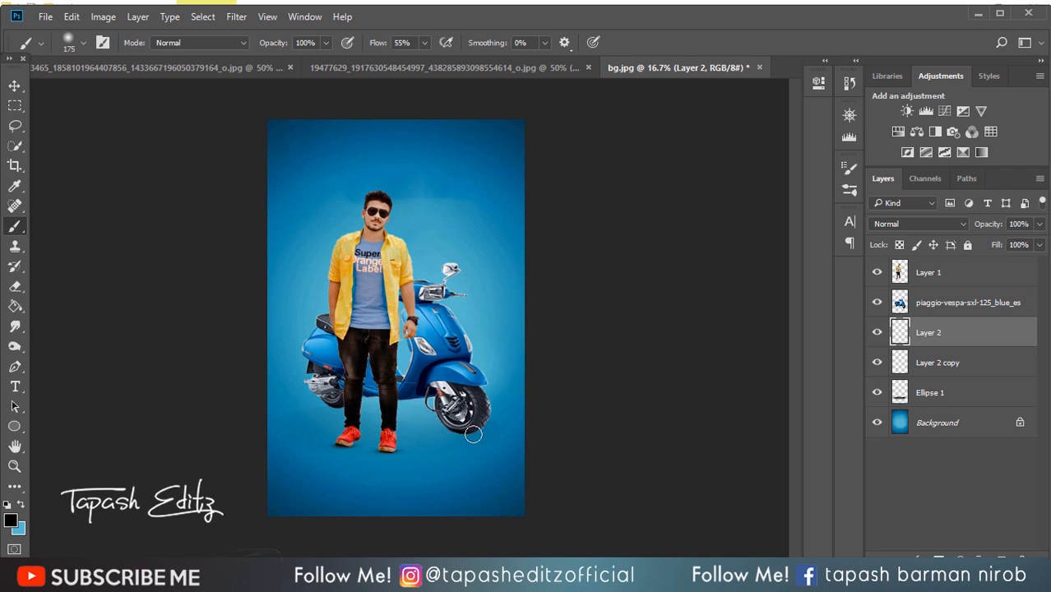
drag(473, 434, 338, 397)
- Skew the scooter shadow about 20° horizontally at about 82% height, and lower its opacity to 62%
click(15, 86)
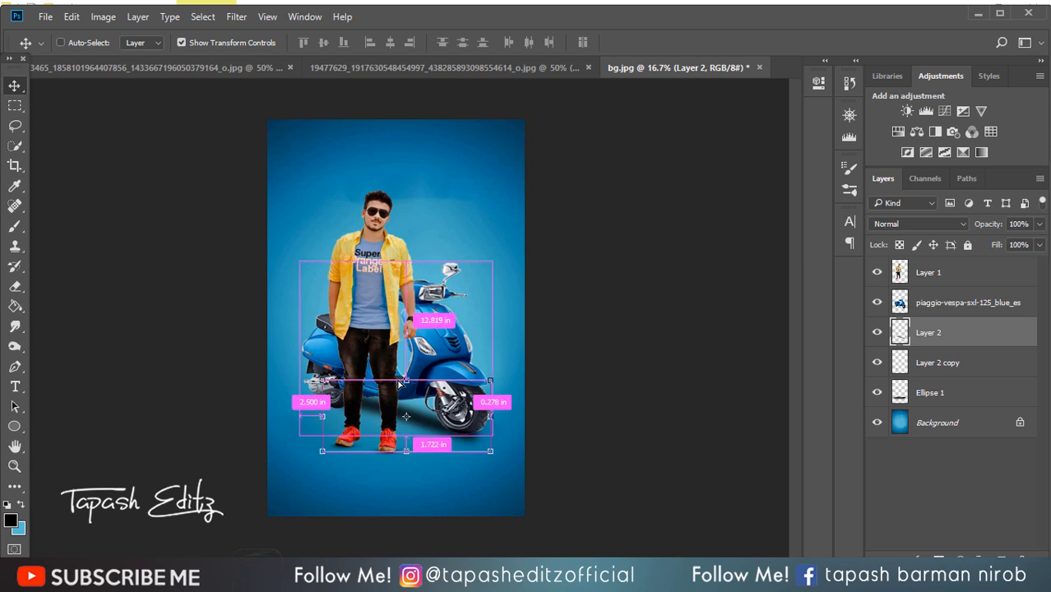
drag(406, 380, 384, 394)
drag(491, 456, 481, 437)
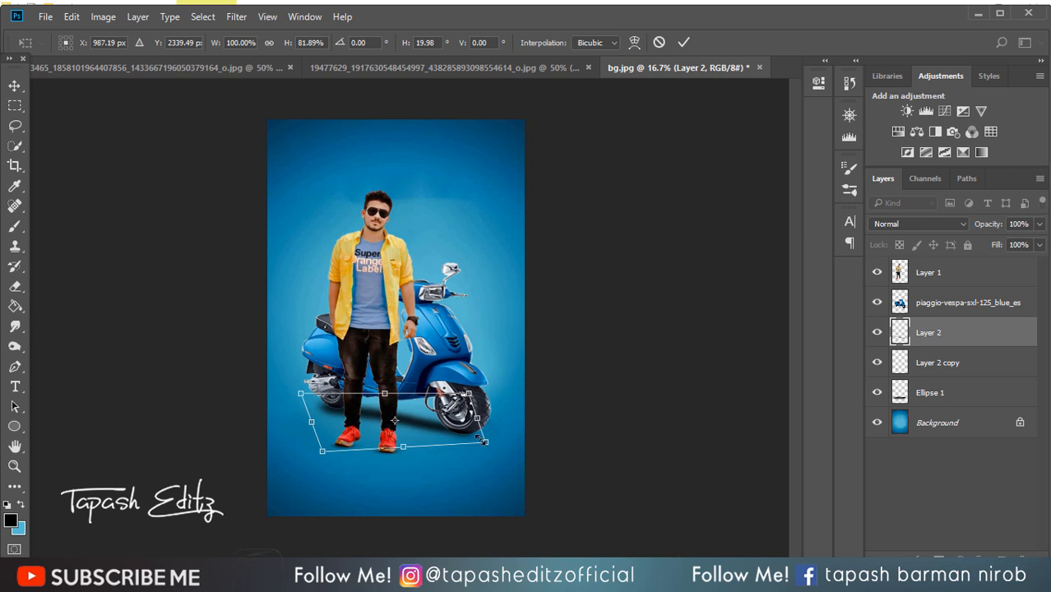
click(682, 44)
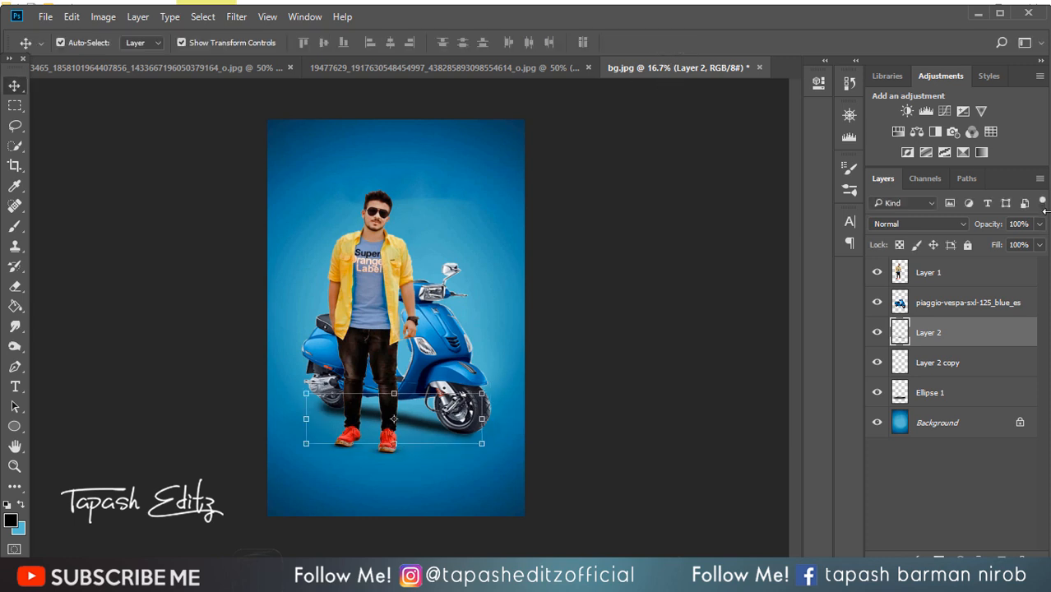
click(1039, 225)
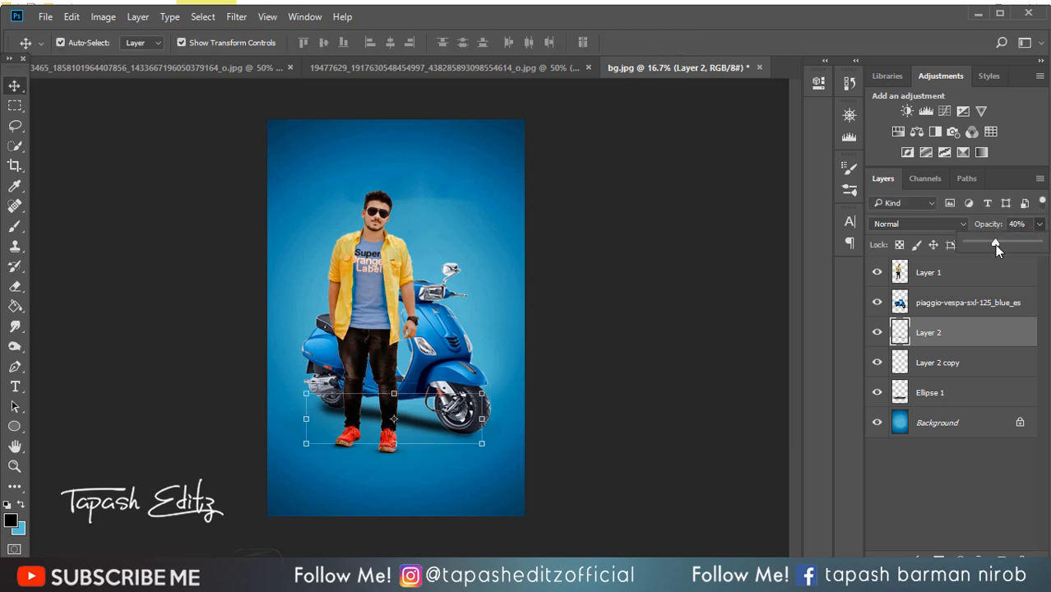
drag(996, 244, 999, 245)
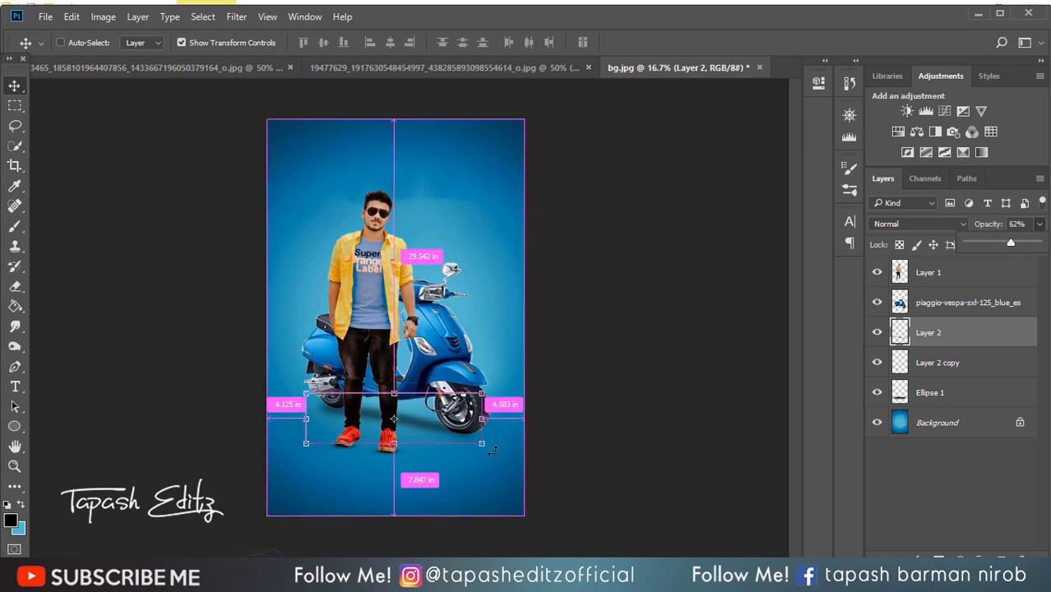
- Fine-tune the scooter shadow with a -1° vertical skew and a slightly lowered, left-shifted upper edge
key(ctrl+t)
mouse_move(481, 443)
mouse_down()
mouse_move(518, 458)
mouse_move(474, 449)
mouse_move(481, 440)
mouse_up()
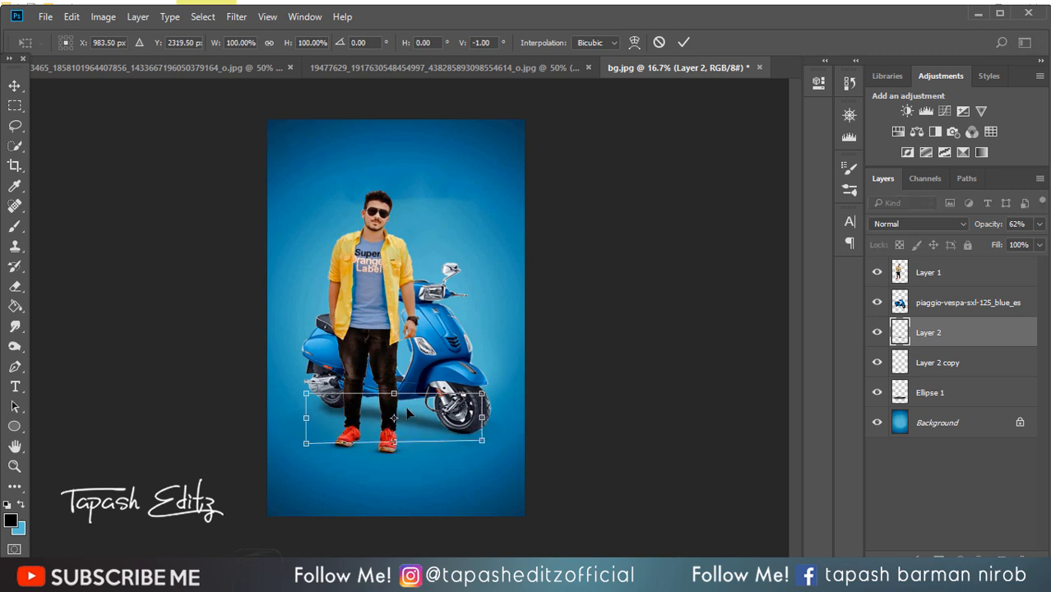
mouse_move(396, 398)
mouse_down()
mouse_move(382, 398)
mouse_move(392, 400)
mouse_up()
click(689, 42)
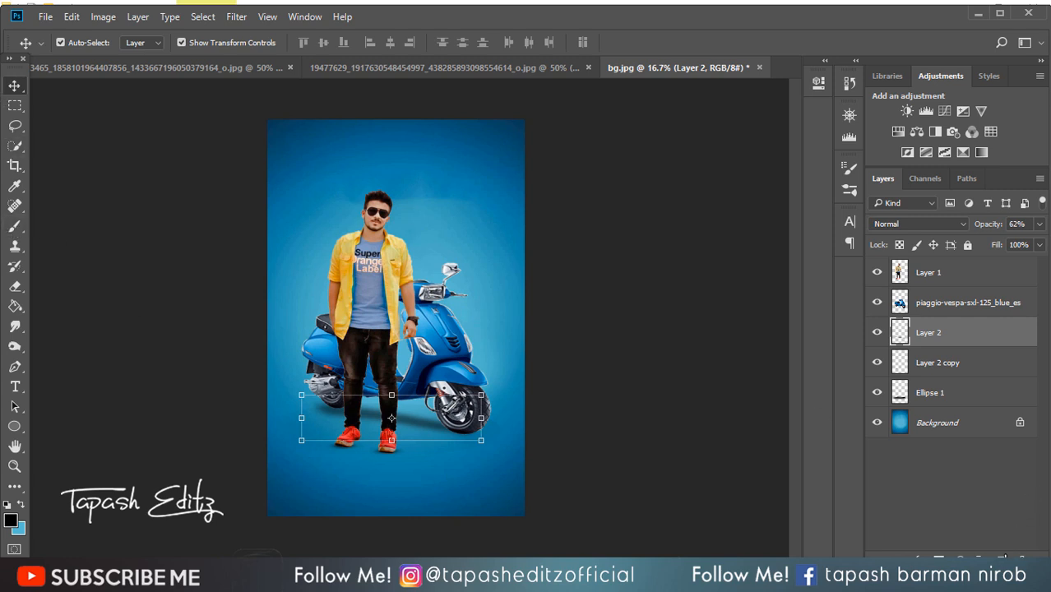
- Add another layer above Layer 2 and paint a soft black dab beneath the scooter's front wheel
click(1004, 559)
click(14, 227)
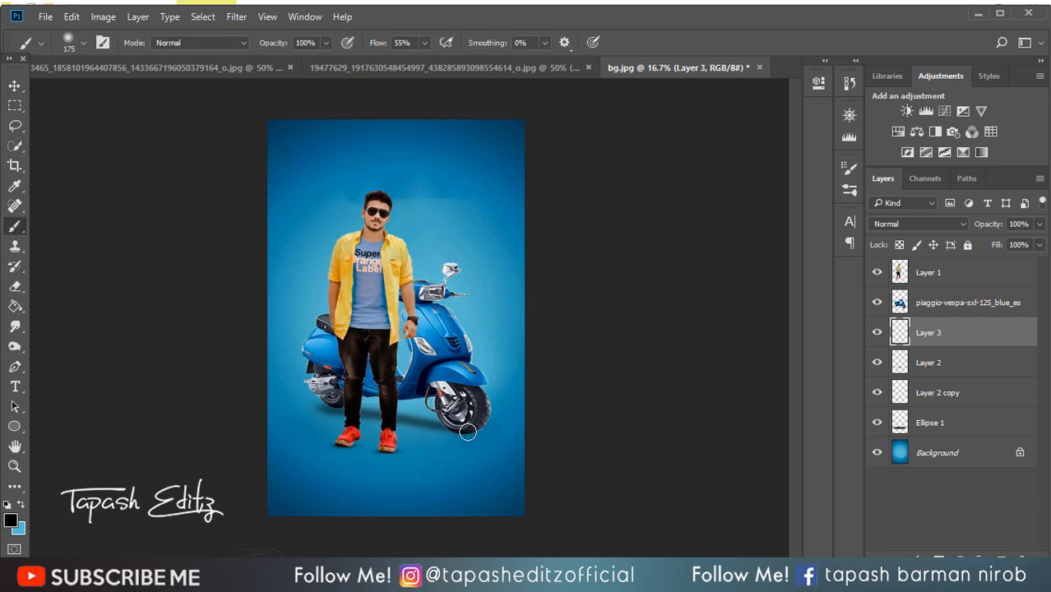
mouse_move(468, 431)
mouse_down()
mouse_move(447, 429)
mouse_move(463, 432)
mouse_up()
- Flatten the front wheel's dab into a thin contact shadow where the tyre meets the ground
click(14, 85)
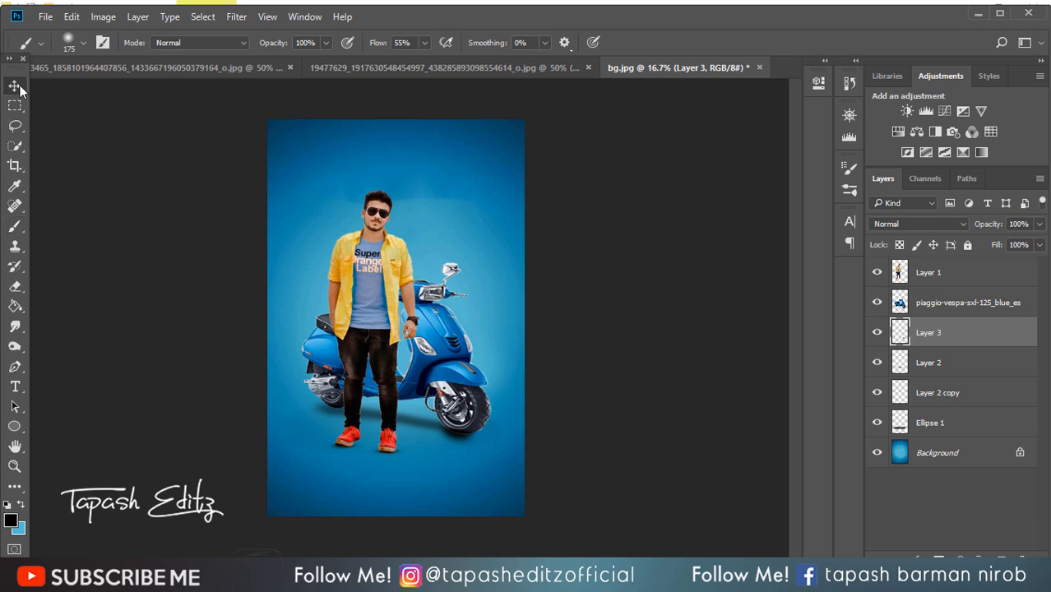
drag(471, 411, 472, 436)
click(683, 42)
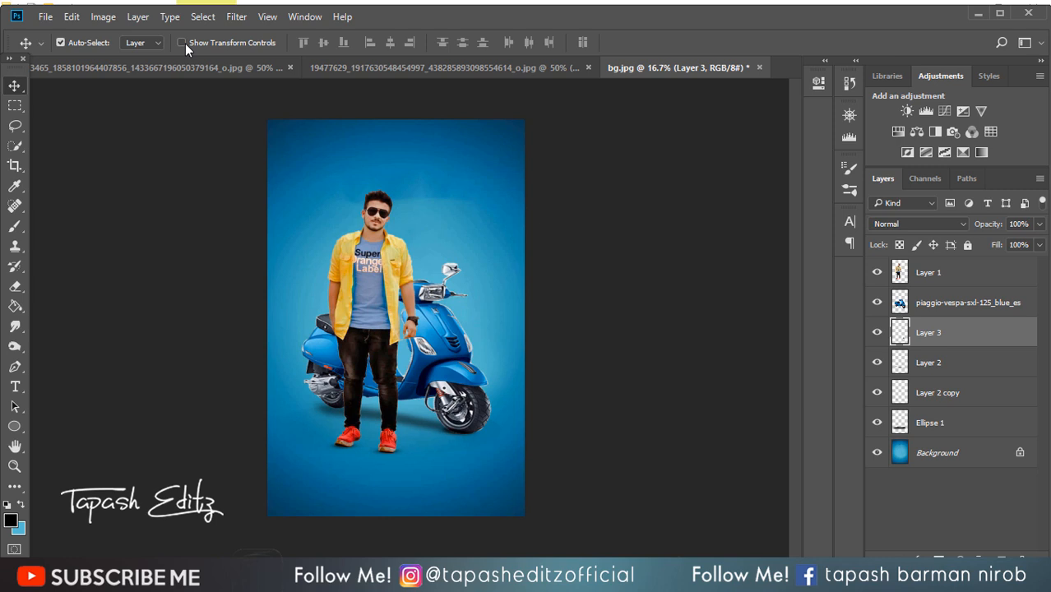
click(21, 225)
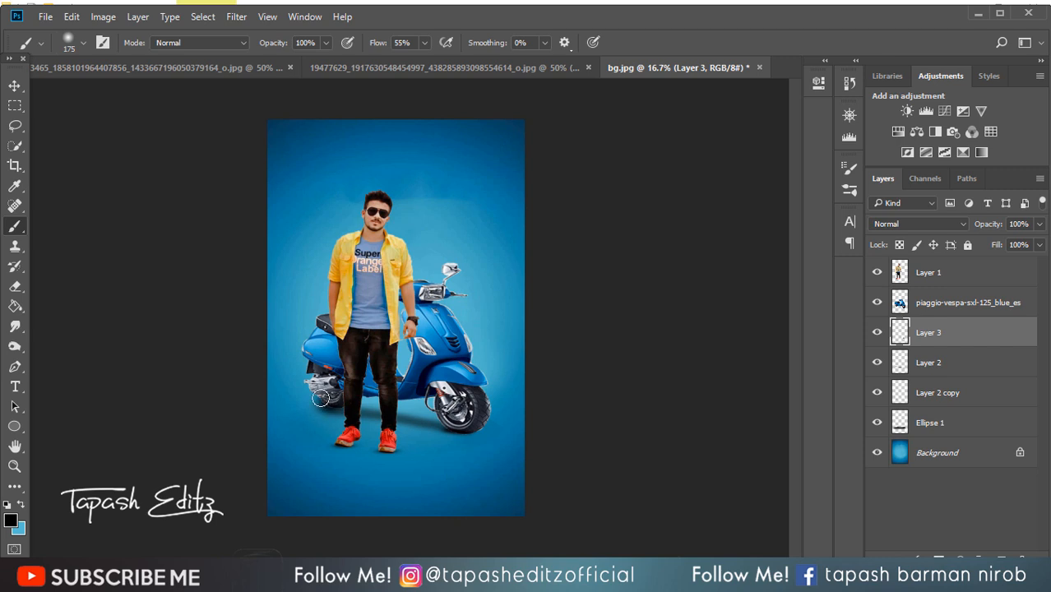
click(25, 85)
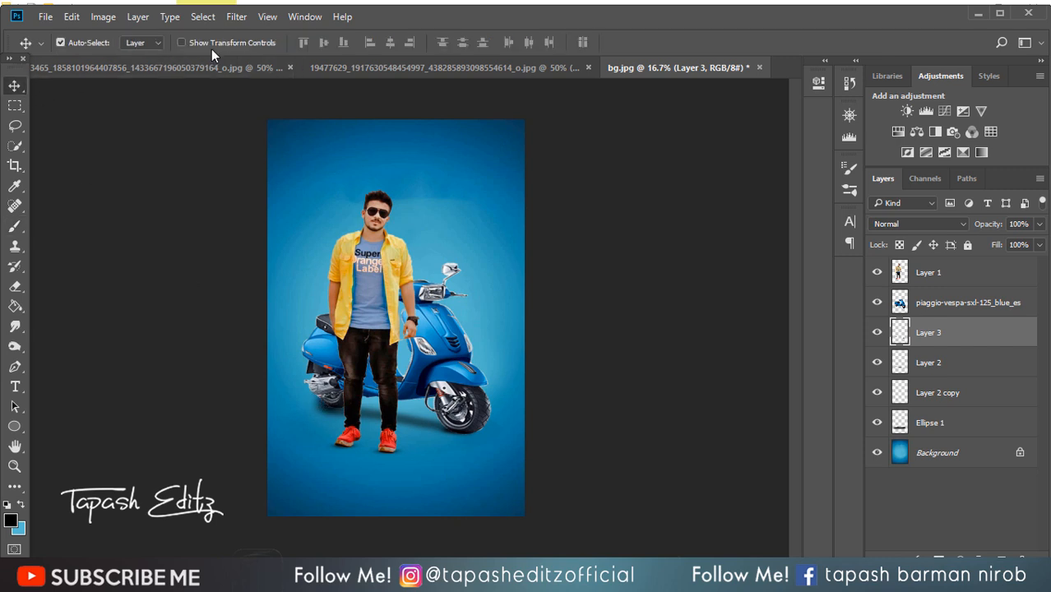
click(183, 40)
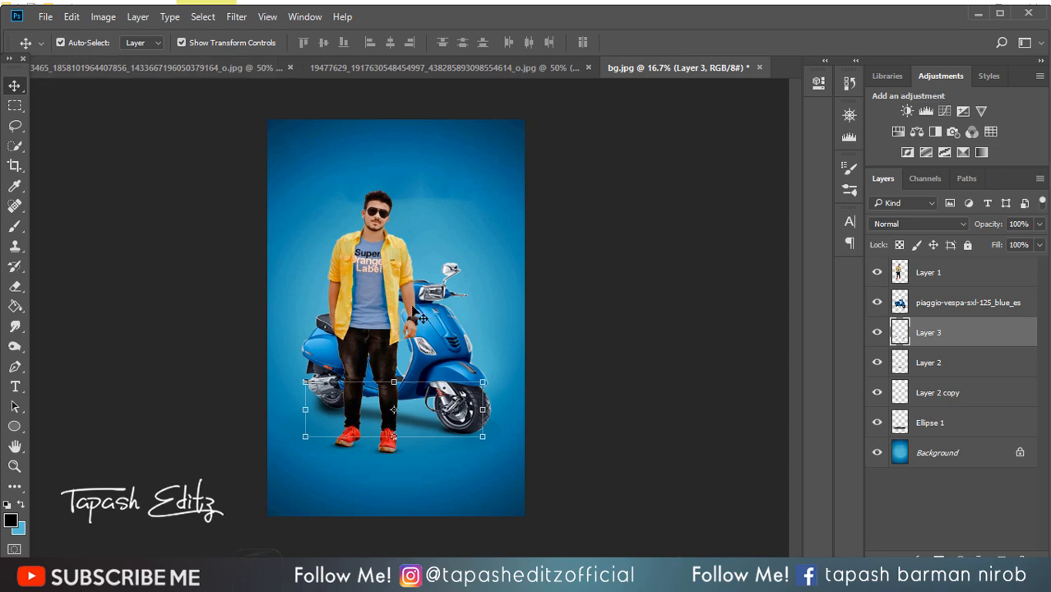
click(72, 17)
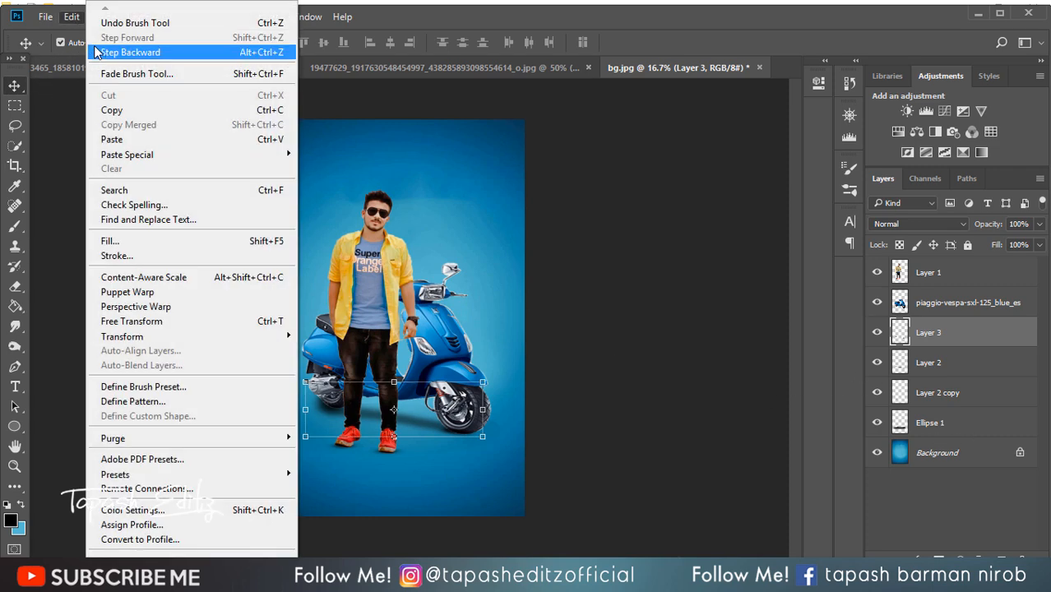
click(98, 51)
- Add a layer above Layer 3, paint a soft black dab beneath the scooter's rear wheel and flatten it into a thin contact shadow
key(ctrl+shift+alt+n)
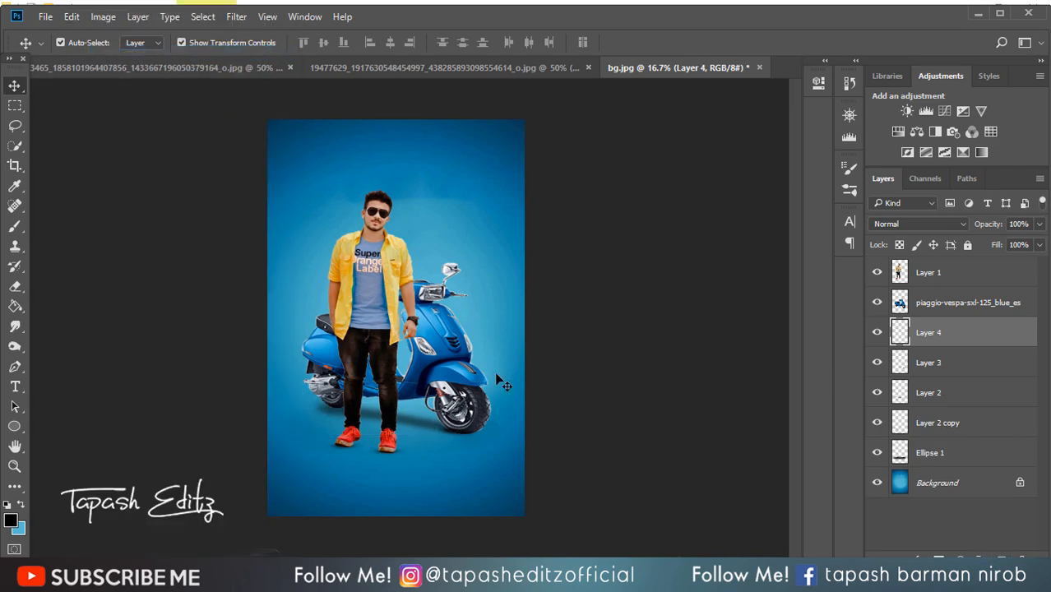
click(15, 225)
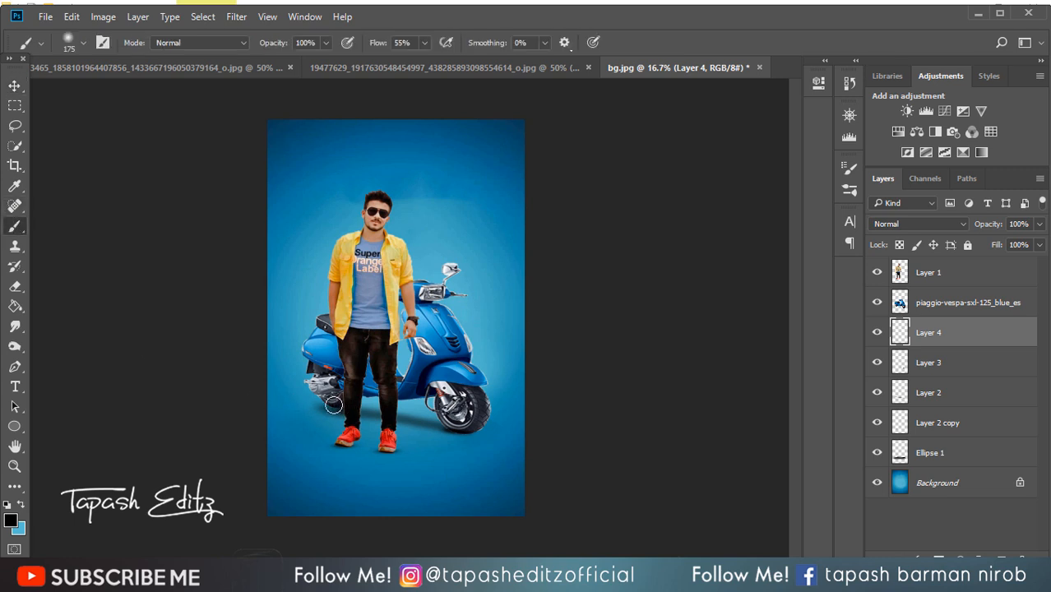
click(13, 86)
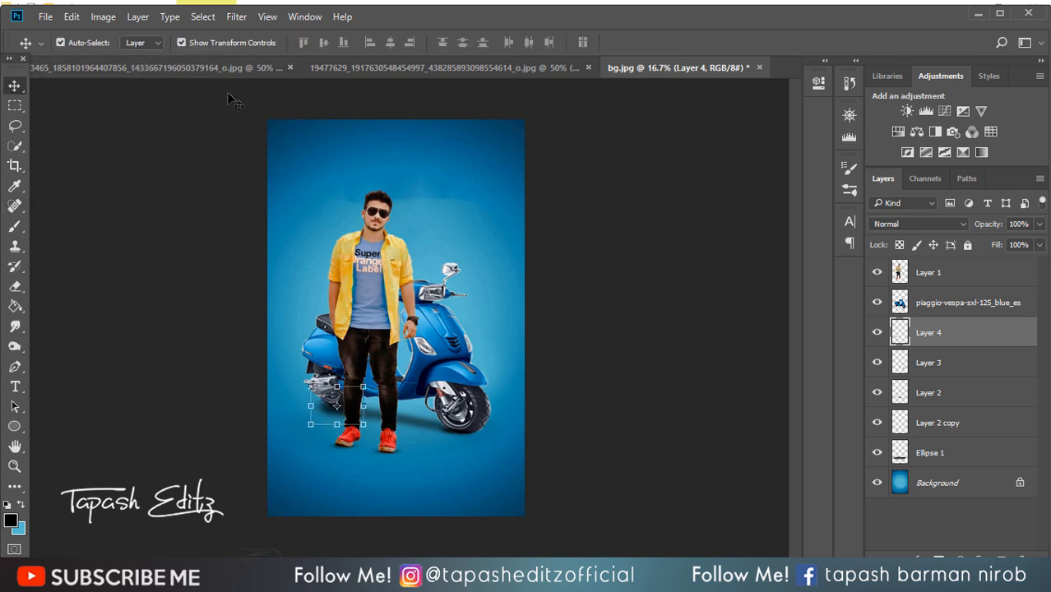
mouse_move(337, 386)
mouse_down()
mouse_move(350, 415)
mouse_move(352, 401)
mouse_move(338, 407)
mouse_up()
click(683, 42)
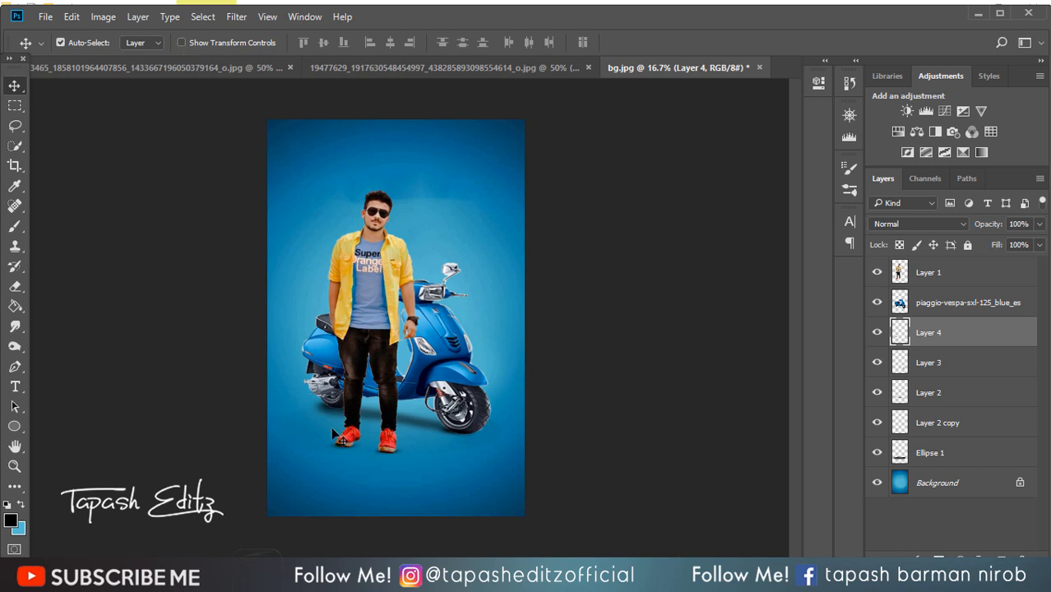
- Merge Layer 4, Layer 3, Layer 2, Layer 2 copy and Ellipse 1 into a single layer
key(ctrl)
ctrl+click(919, 363)
ctrl+click(940, 408)
ctrl+click(942, 423)
ctrl+click(945, 452)
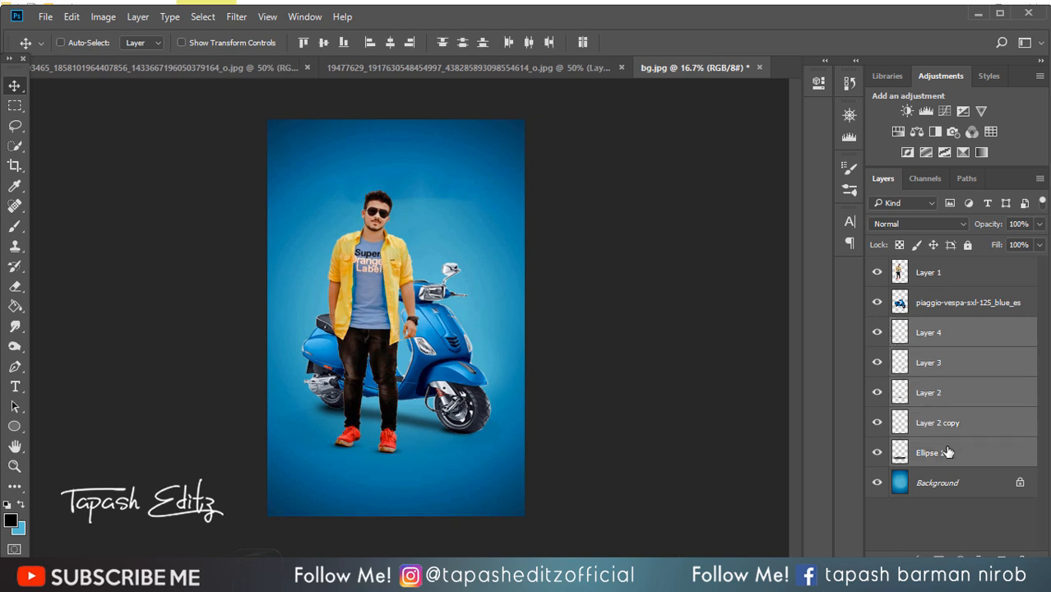
right_click(946, 451)
click(780, 528)
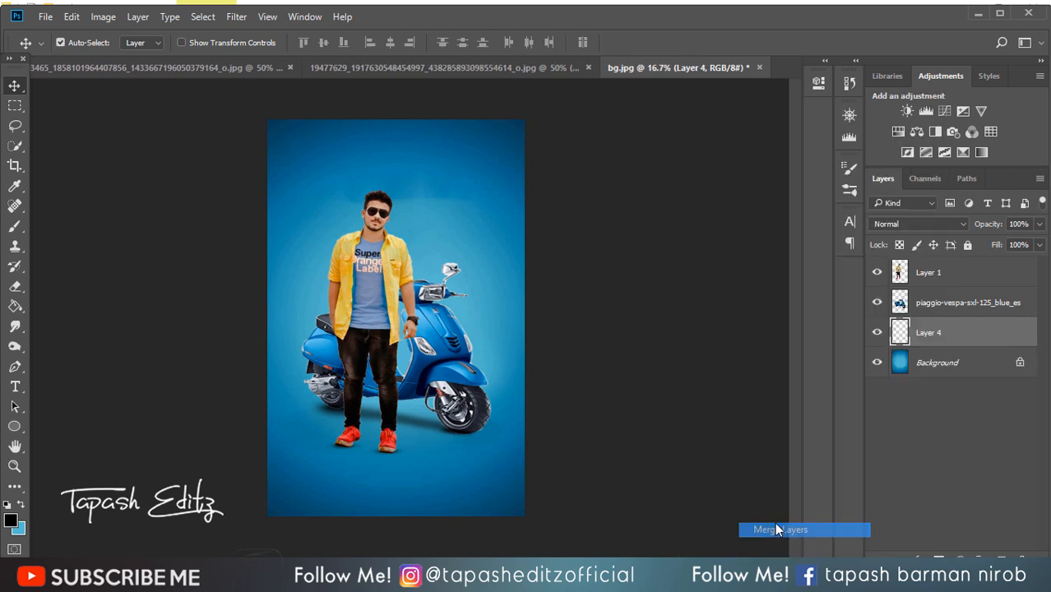
- Rename the merged shadow layer as Shadow
double_click(929, 332)
text(Sha)
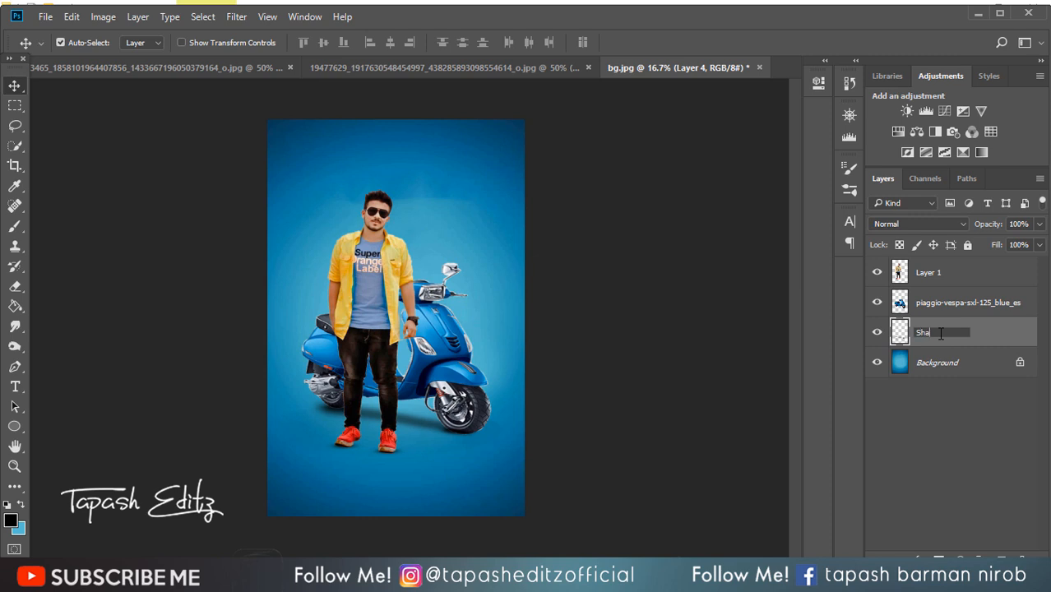
text(dow)
click(987, 333)
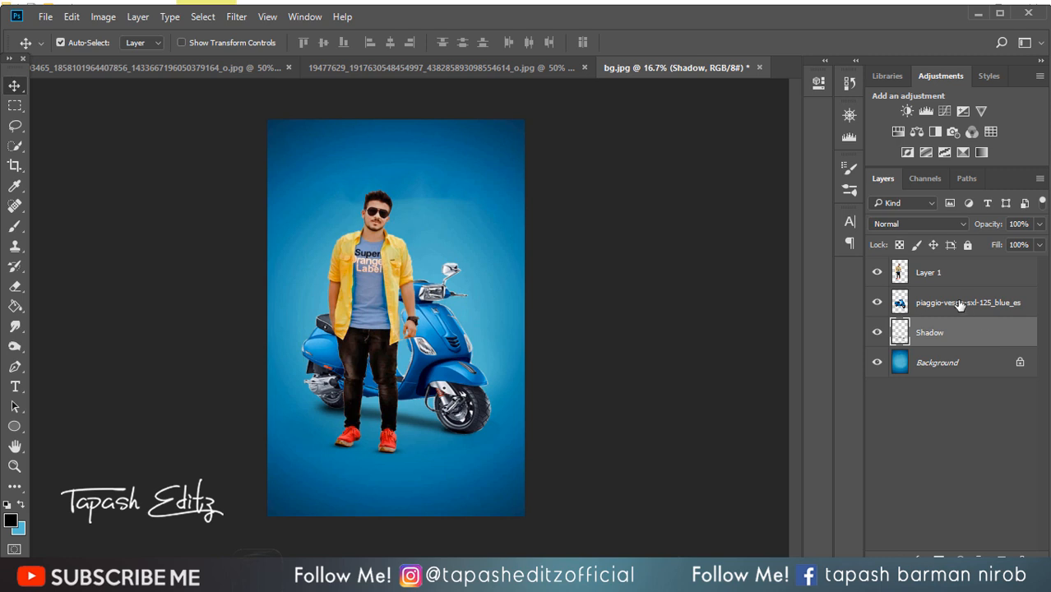
- Embed the white Scooter title image above Layer 1 and move it about 3.67 in up and 0.33 in left, above the man's head
click(952, 275)
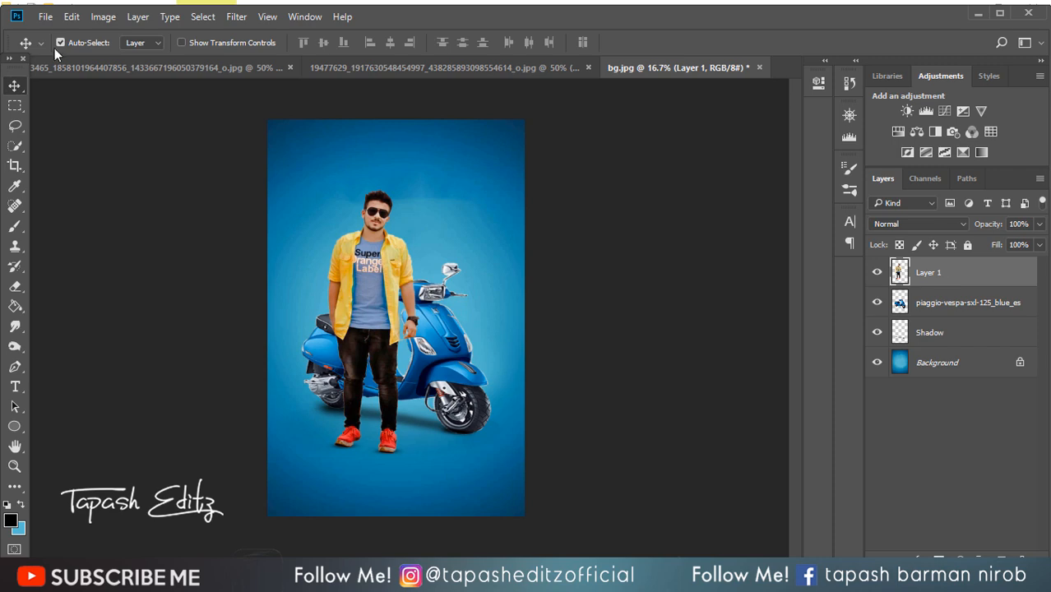
click(45, 16)
click(133, 289)
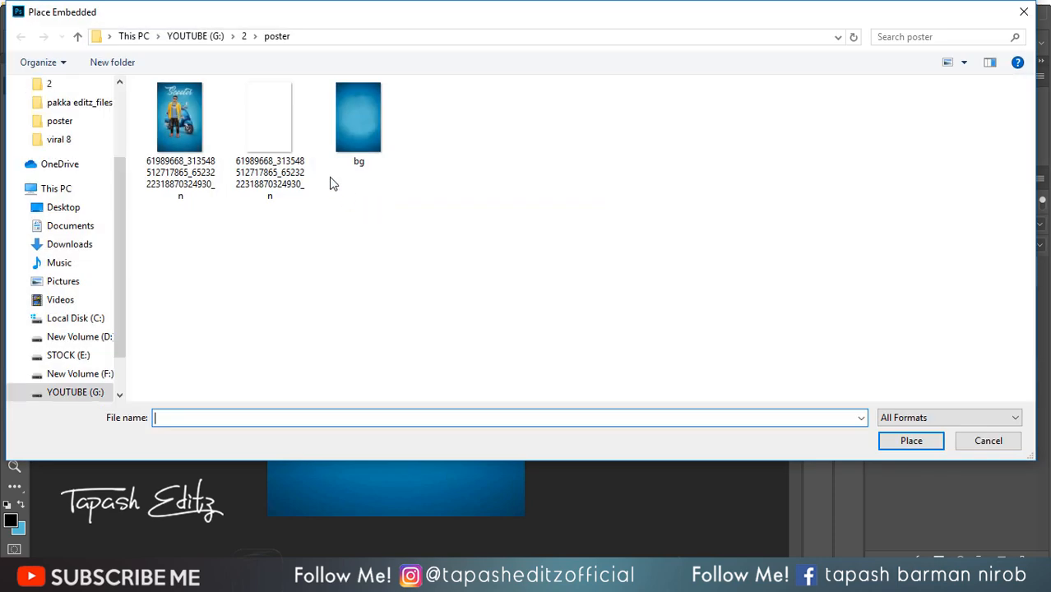
double_click(247, 129)
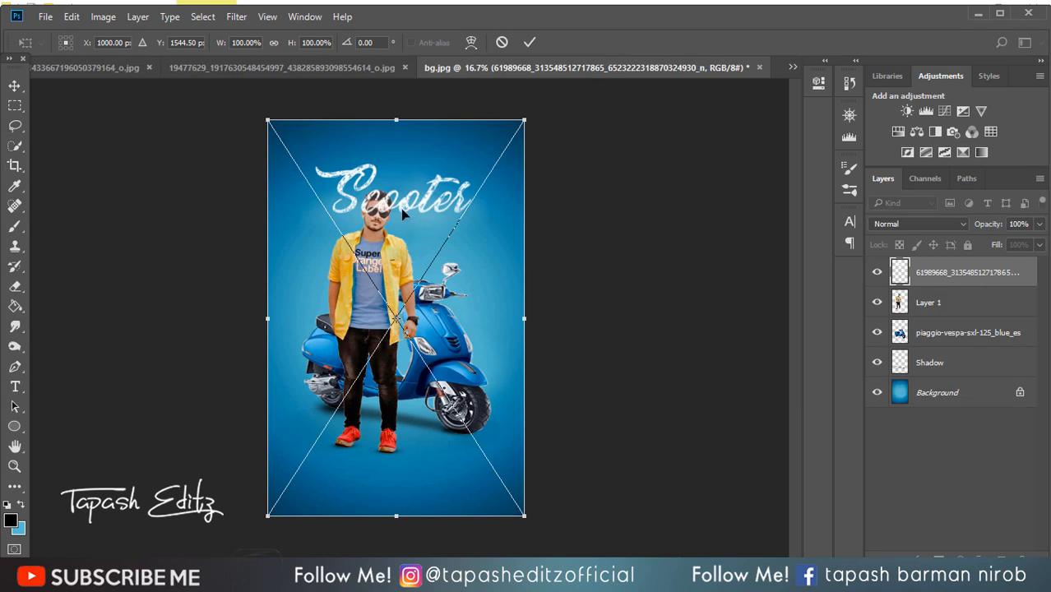
drag(403, 197, 402, 171)
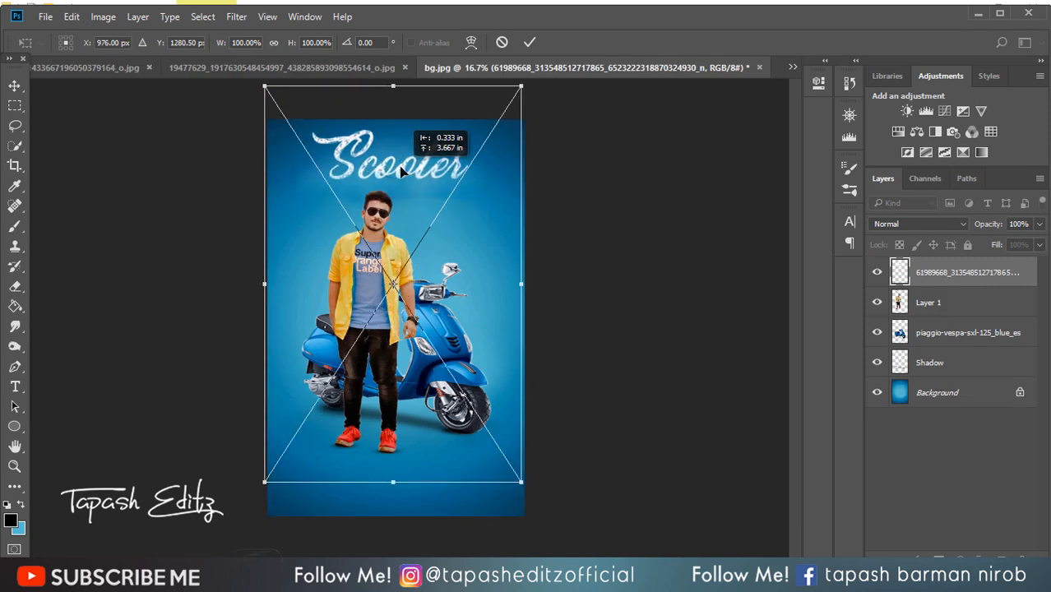
click(530, 42)
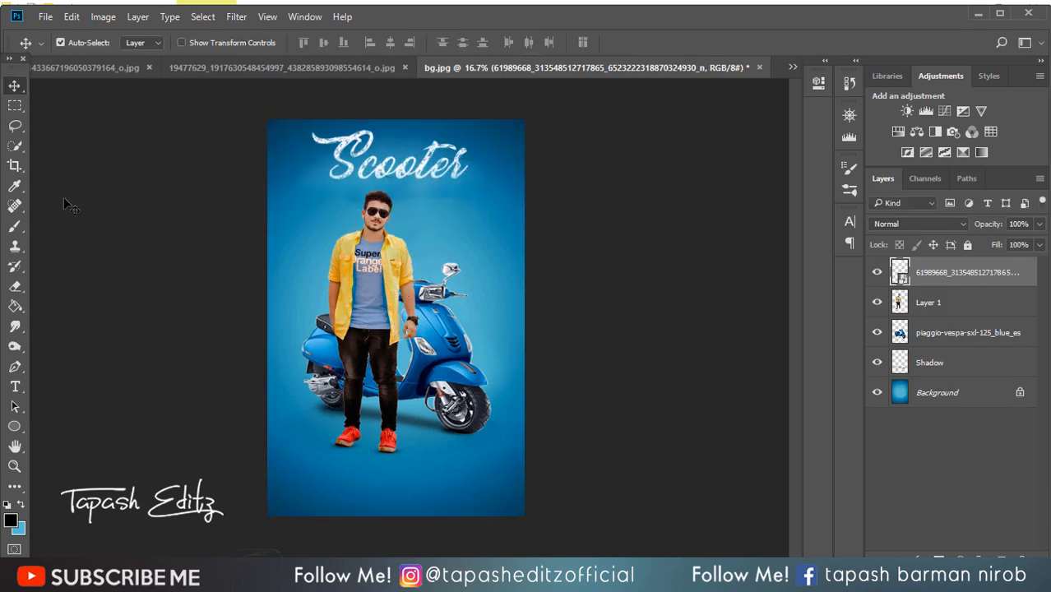
- Rasterize the Scooter title layer for the Eraser, and flatten the whole poster into one background layer
click(15, 286)
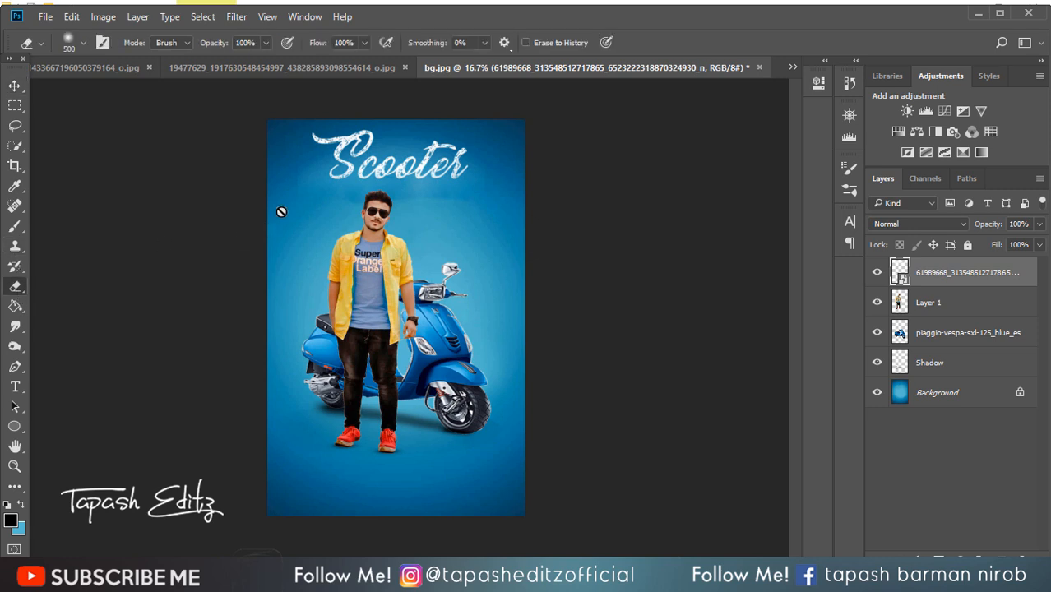
click(282, 213)
click(507, 237)
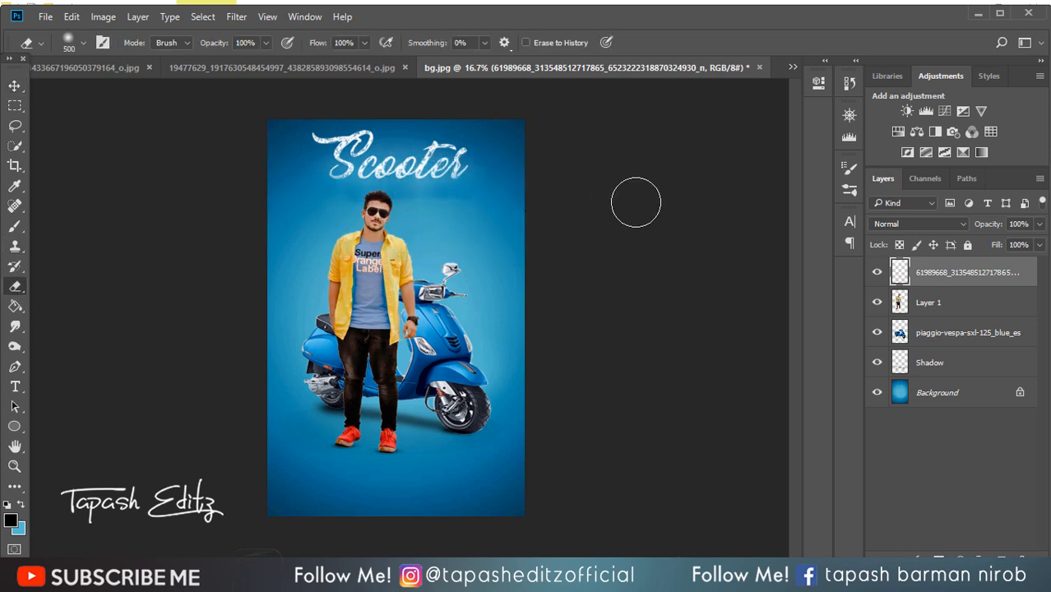
right_click(962, 272)
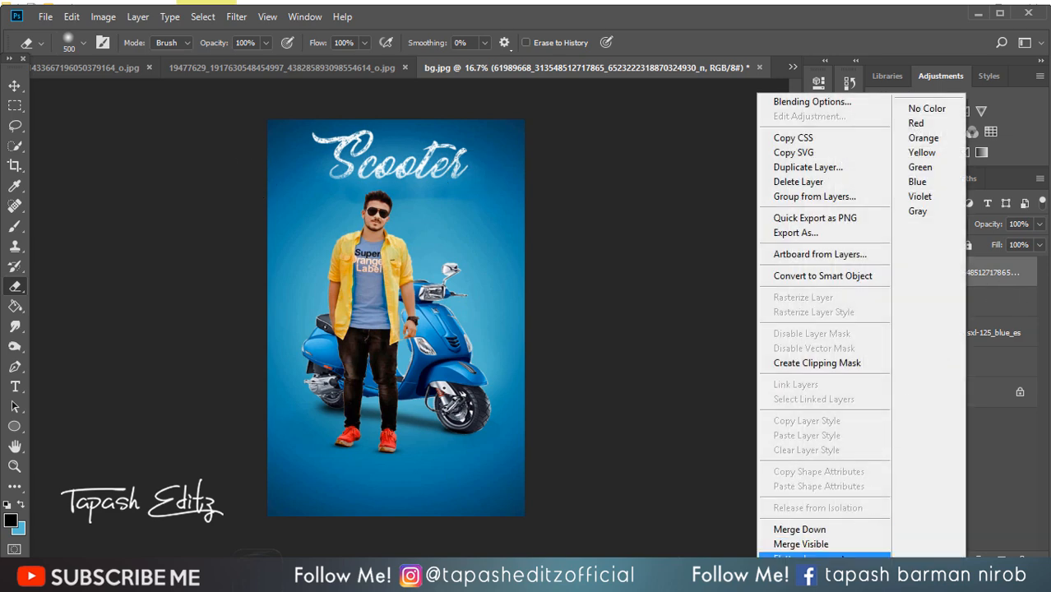
click(822, 556)
- Start a Camera Raw filter with Contrast -28, Highlights -1 and Shadows +54, and darken the Blacks
click(236, 17)
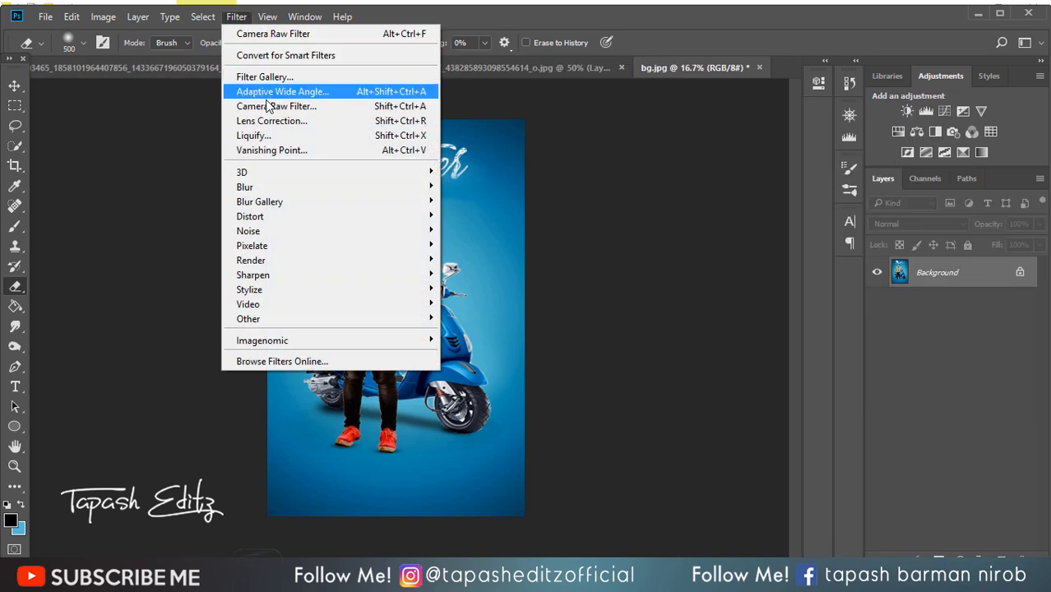
click(265, 106)
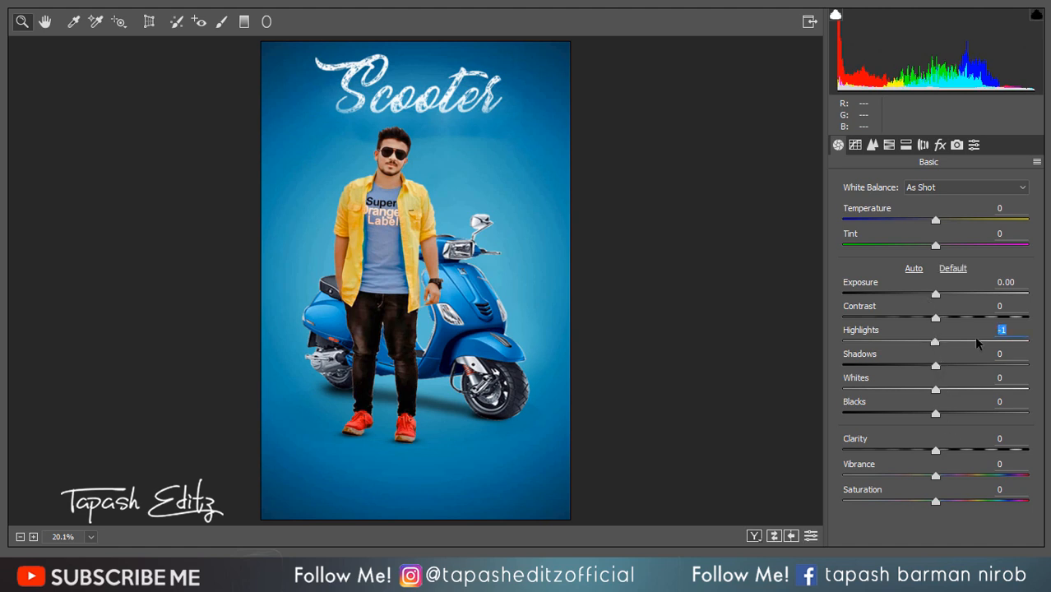
drag(969, 317, 911, 318)
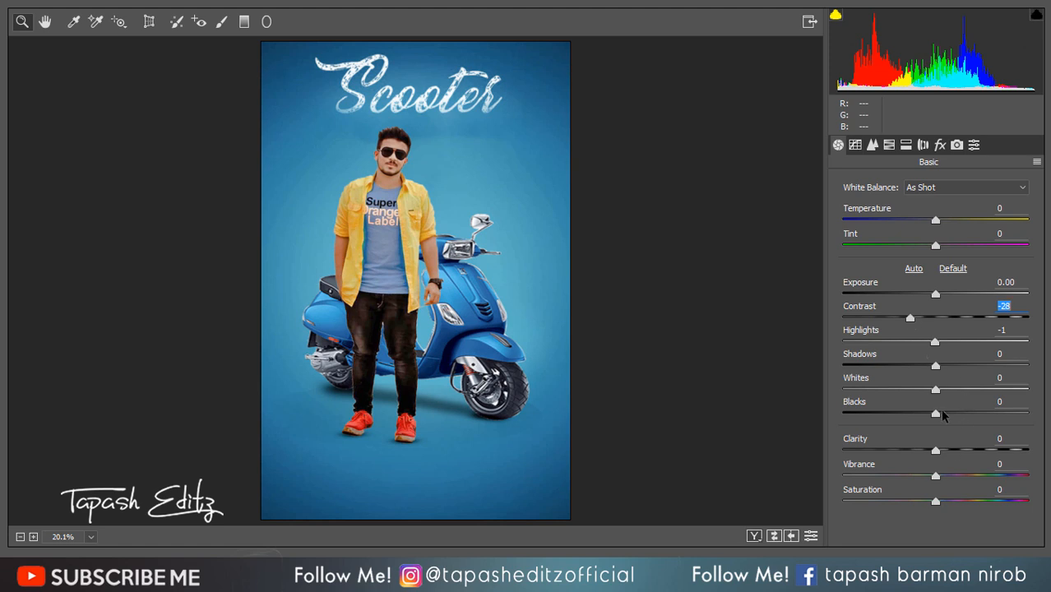
drag(942, 416, 959, 413)
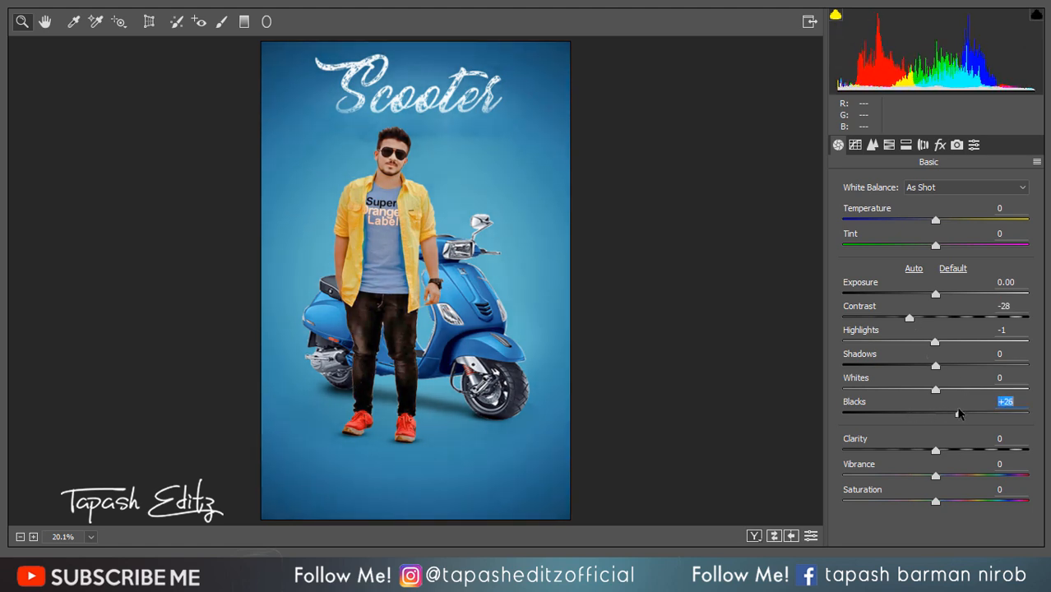
drag(949, 366, 986, 368)
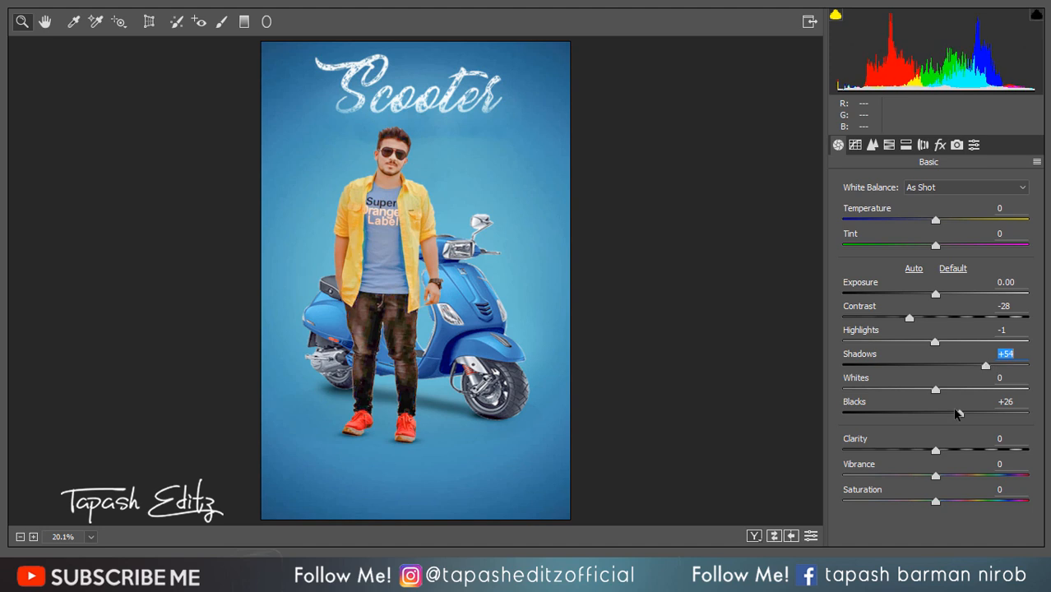
drag(938, 415, 901, 417)
- Set the sharpening amount to 66 and the post-crop vignetting amount to -12, keeping Dehaze at 0
click(872, 146)
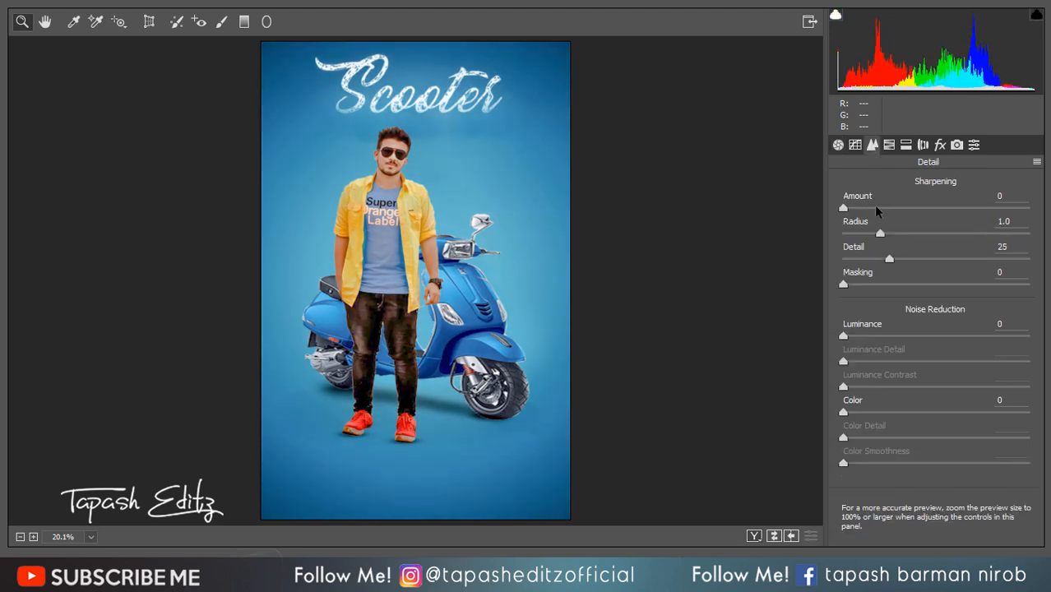
drag(915, 212, 924, 213)
click(940, 146)
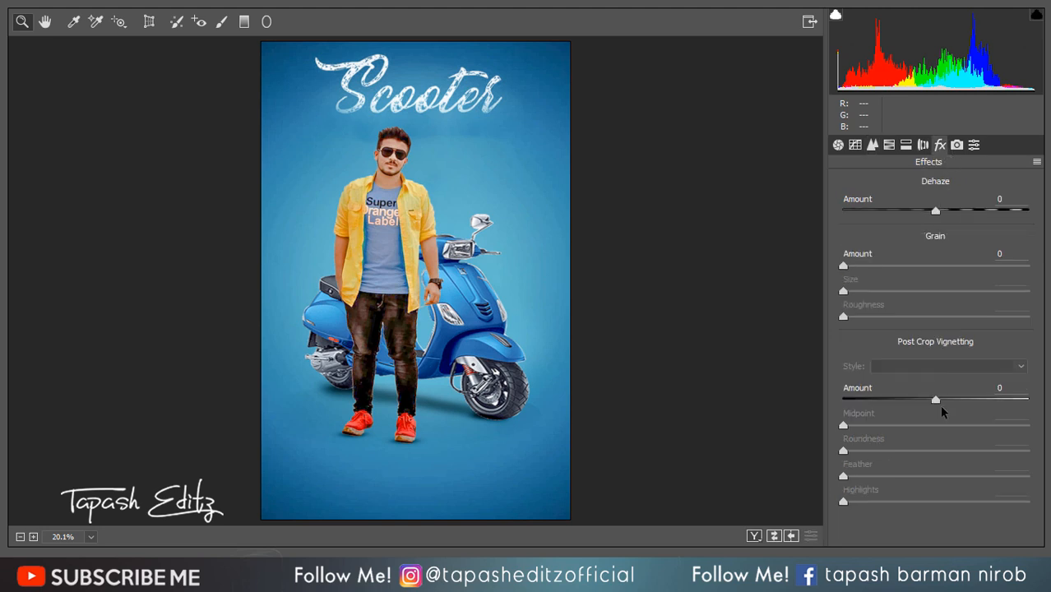
mouse_move(935, 401)
mouse_down()
mouse_move(912, 401)
mouse_move(924, 400)
mouse_up()
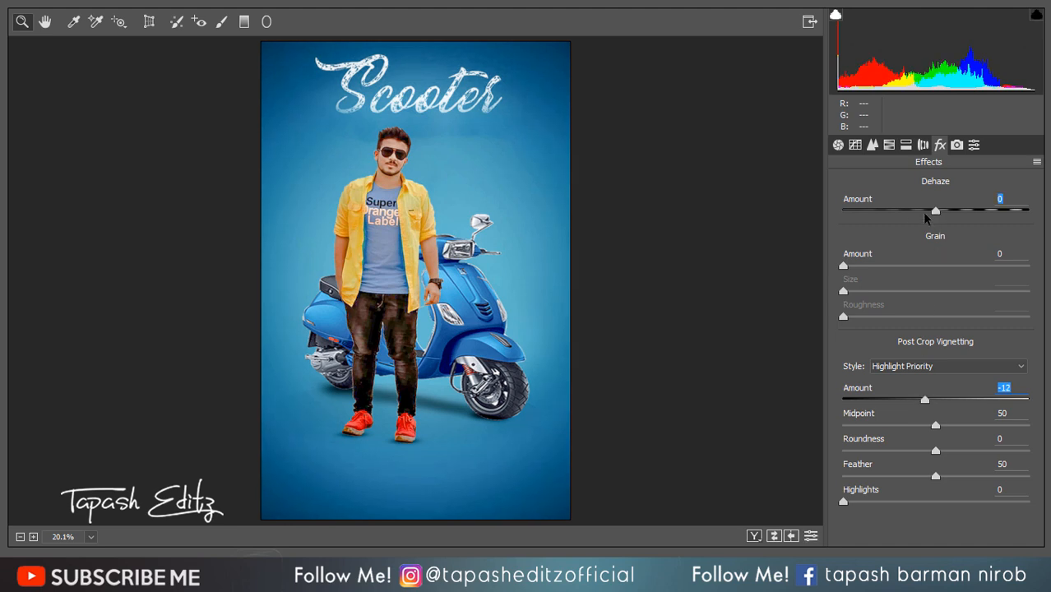
mouse_move(925, 217)
mouse_down()
mouse_move(912, 215)
mouse_move(955, 212)
mouse_move(925, 215)
mouse_move(935, 215)
mouse_up()
- Raise the HSL saturation of Yellows to +83 and of Blues to +36
click(872, 144)
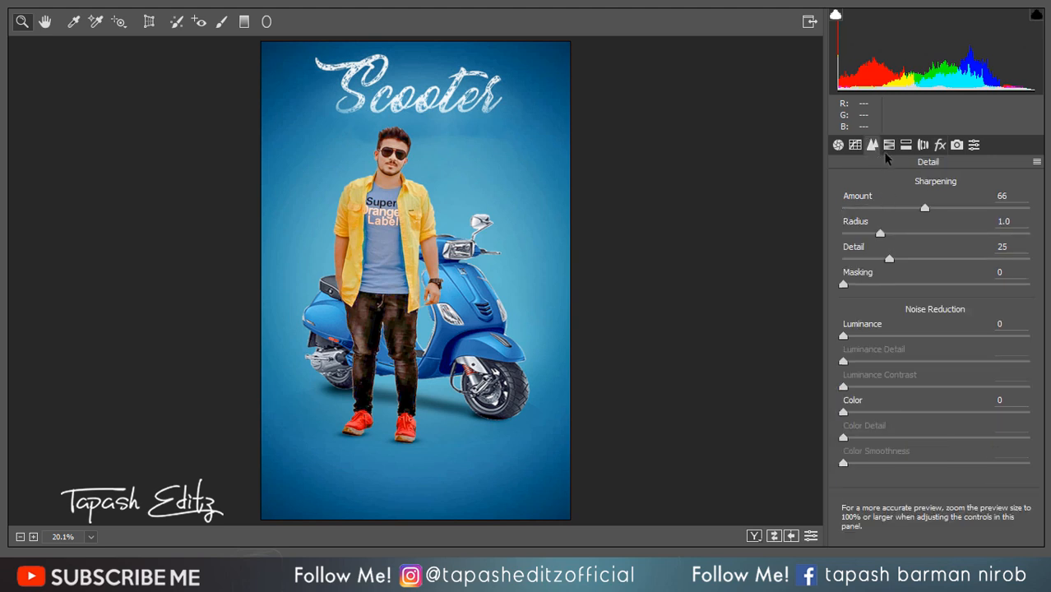
click(889, 145)
drag(938, 319, 1014, 321)
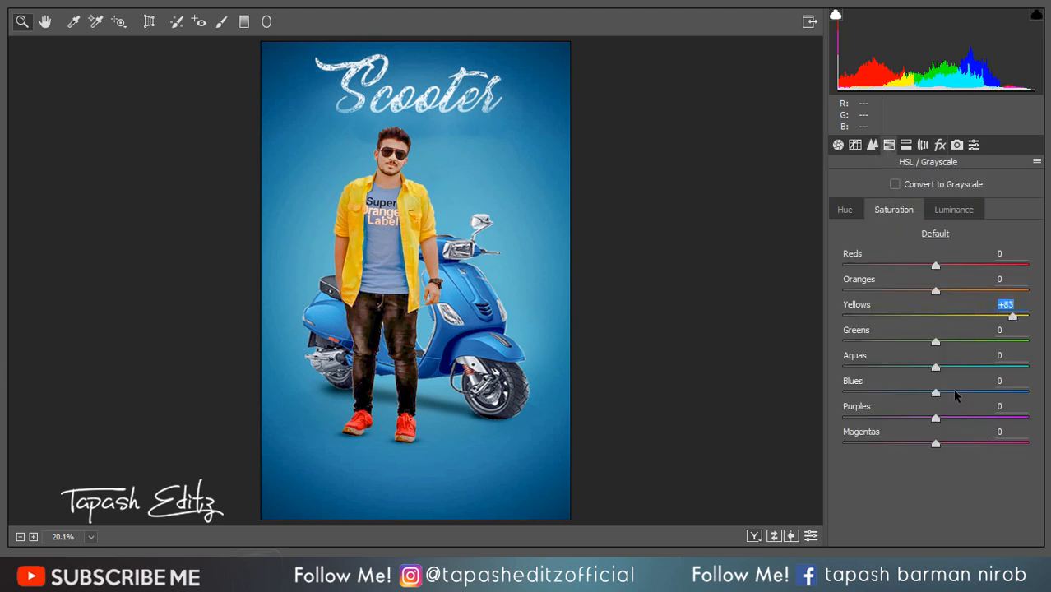
drag(938, 394, 967, 393)
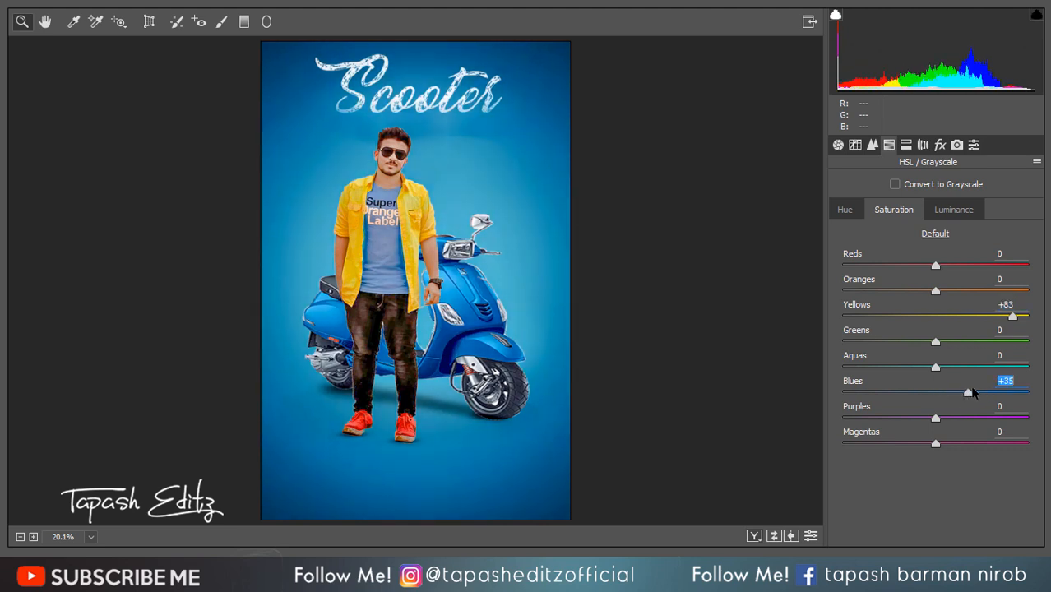
- Shift the Blues hue to -10 and lower the Oranges luminance to -30
click(846, 211)
drag(935, 396, 925, 396)
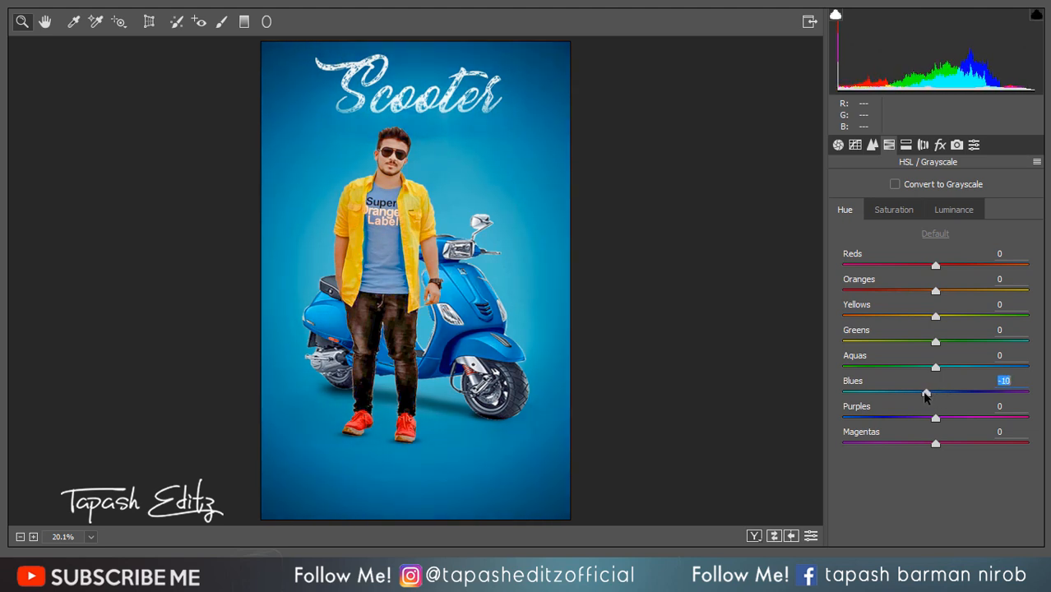
click(958, 213)
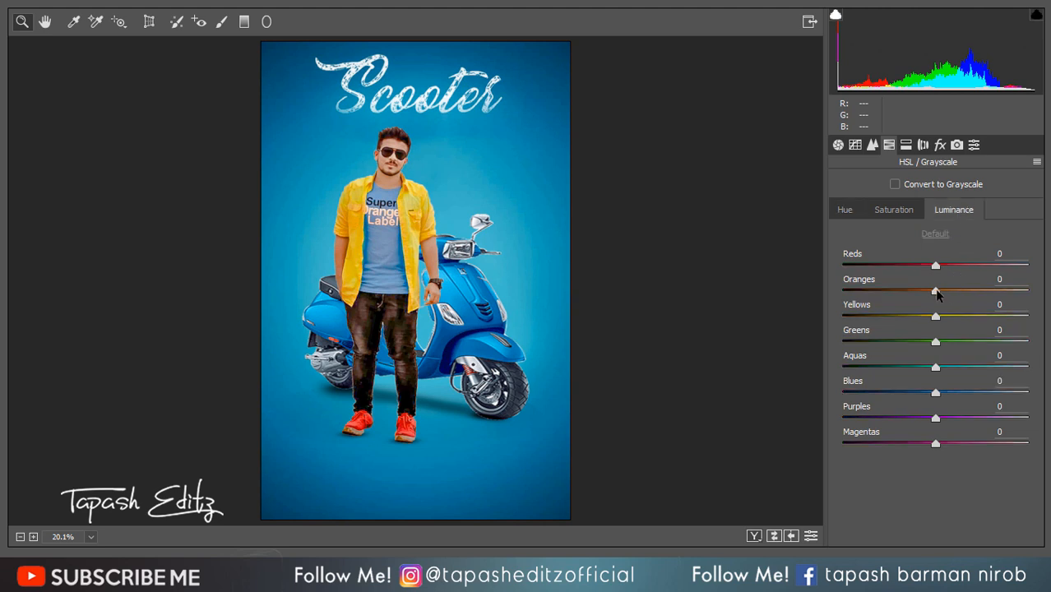
drag(937, 293, 908, 286)
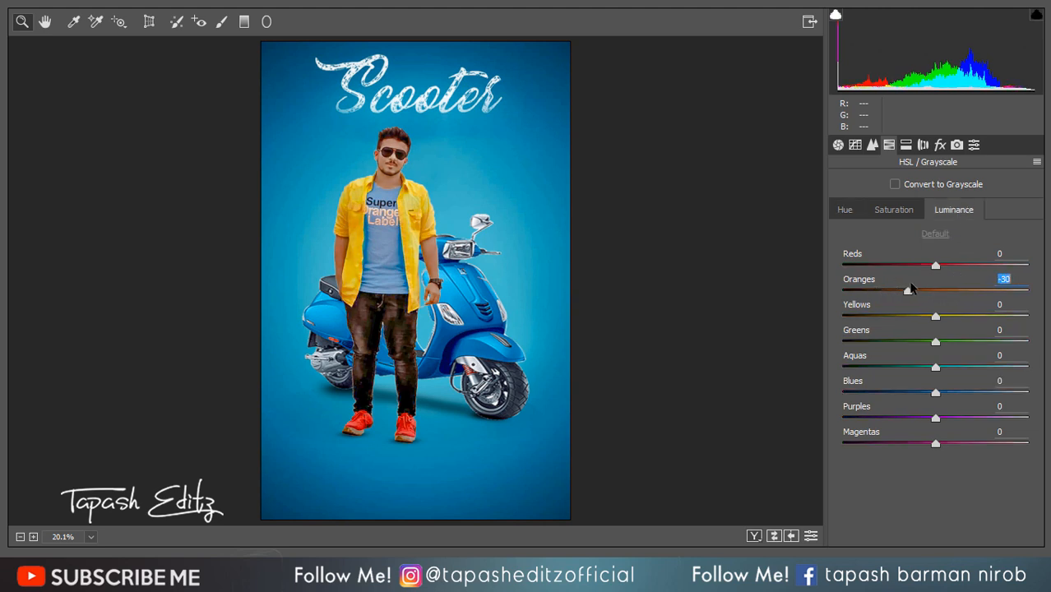
- Set the Reds saturation to +24 and the Blues saturation to +10, and apply the Camera Raw filter to the poster
click(896, 218)
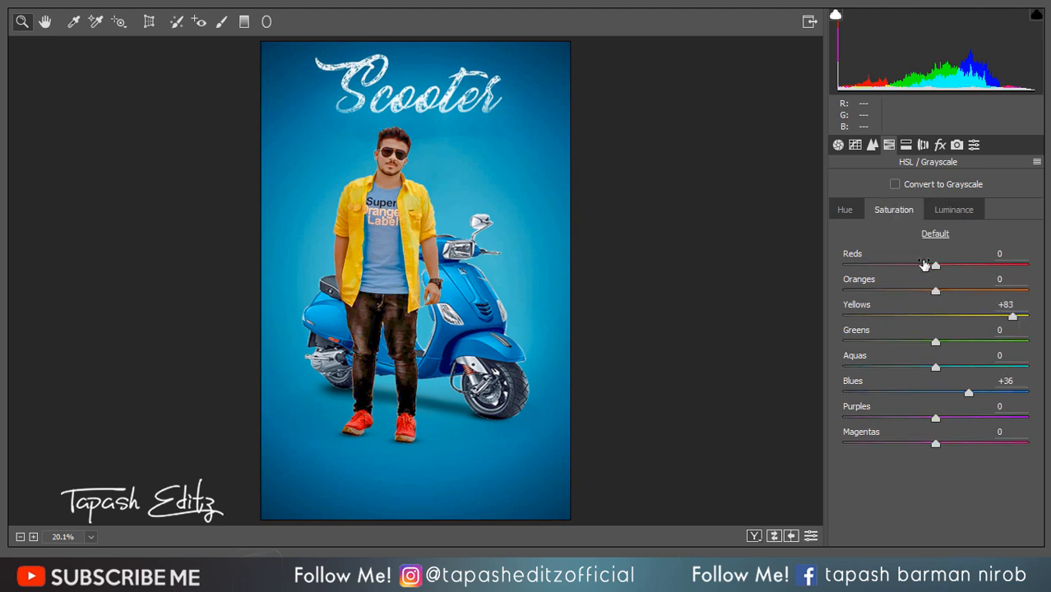
drag(935, 266, 958, 265)
drag(972, 395, 948, 394)
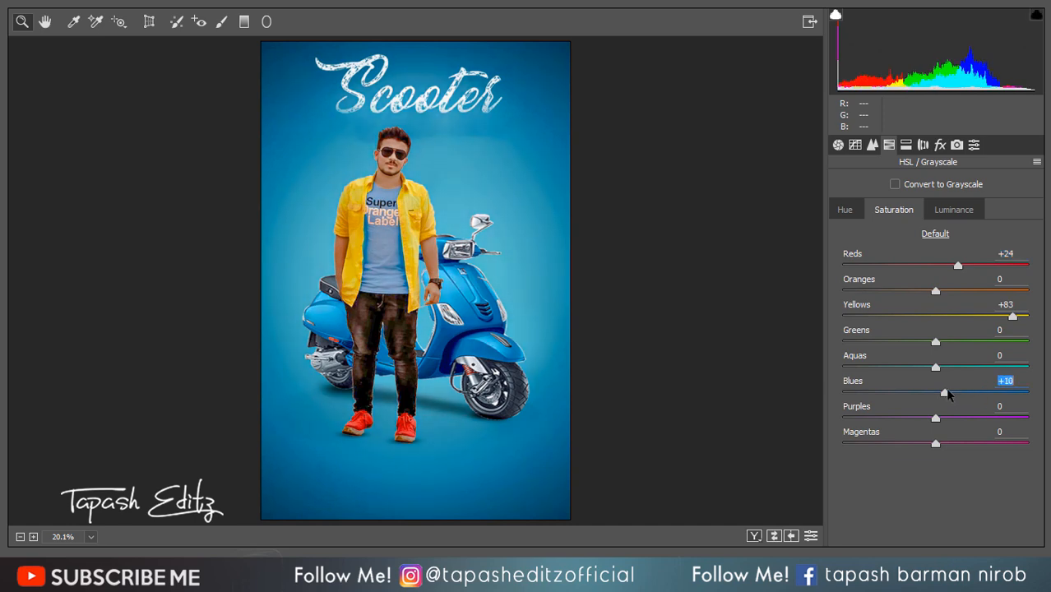
click(1016, 566)
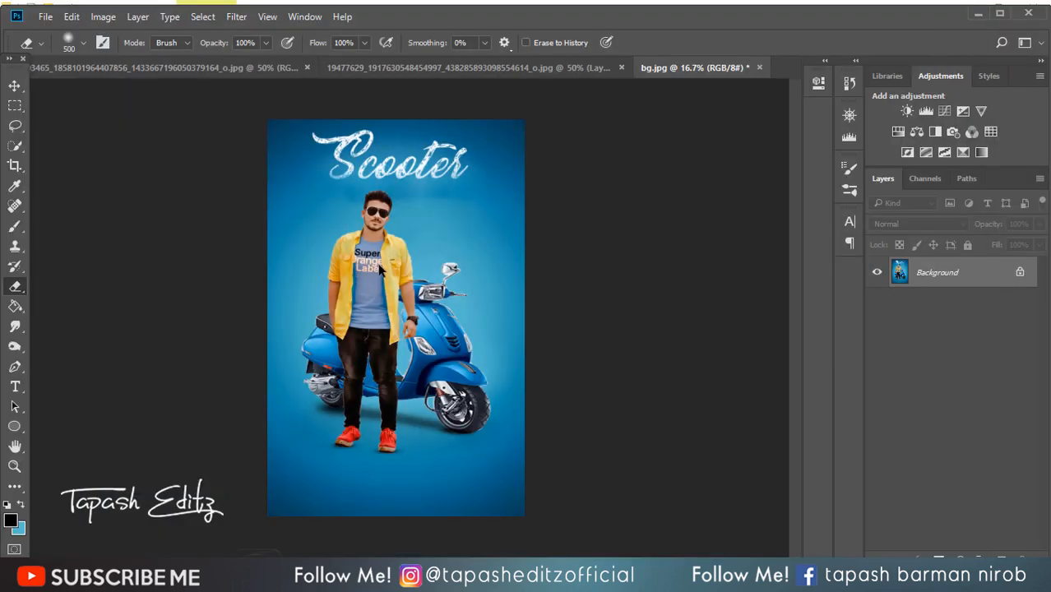
key(ctrl+minus)
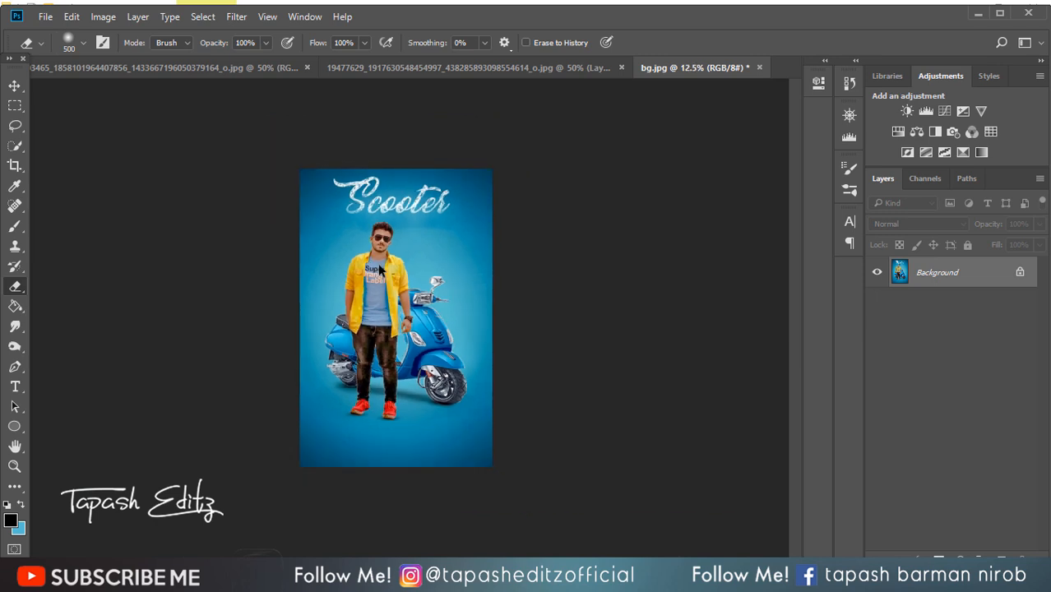